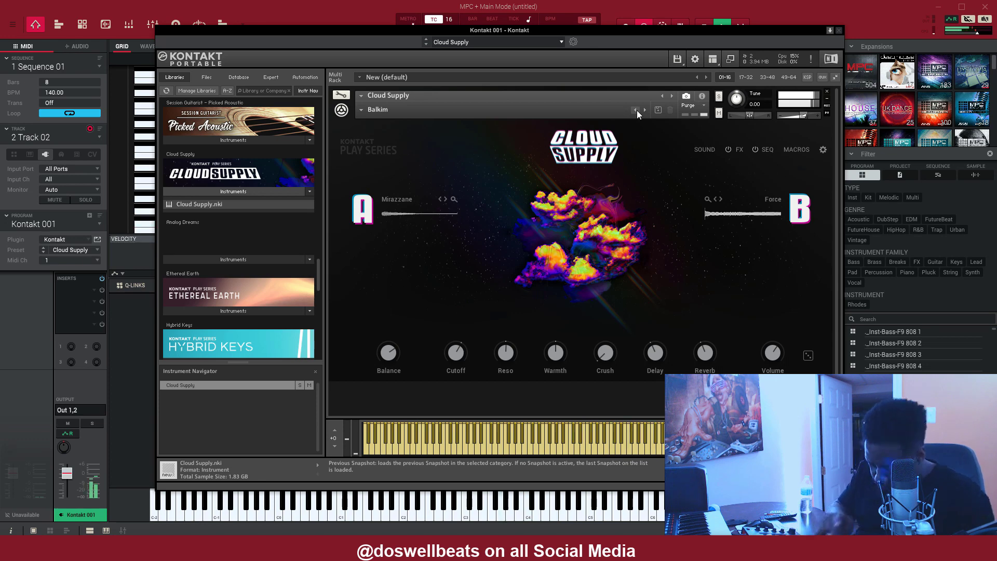
Load Alicia Keys.nki into the Kontakt multi beneath Cloud Supply and show its MIDI channel.
drag(571, 30, 535, 32)
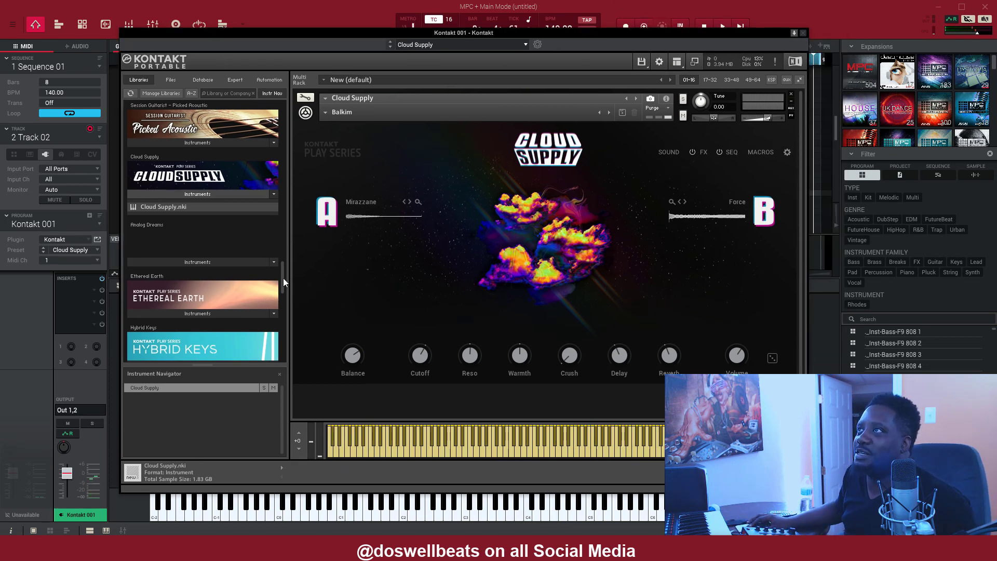
drag(283, 282, 290, 135)
click(211, 318)
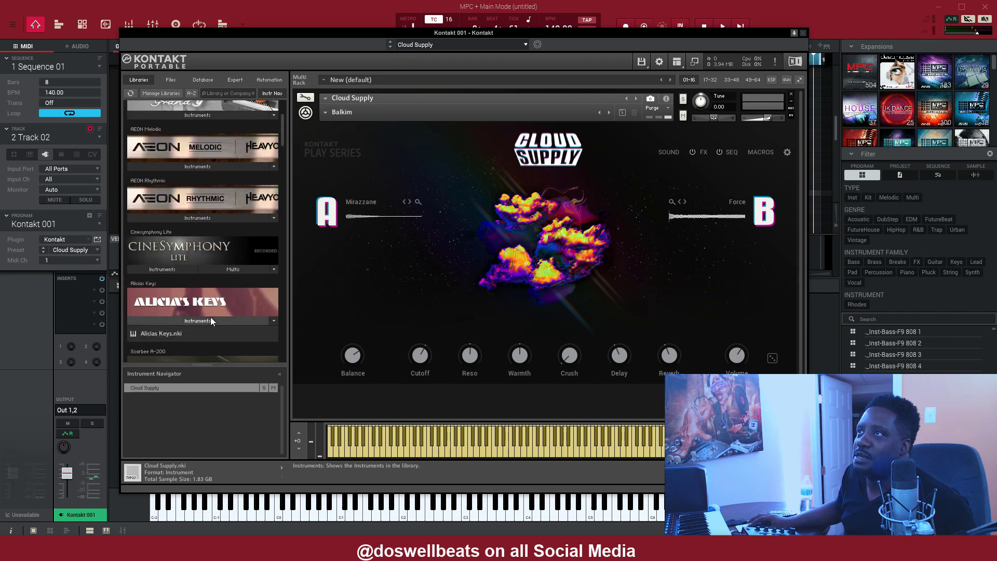
double_click(166, 332)
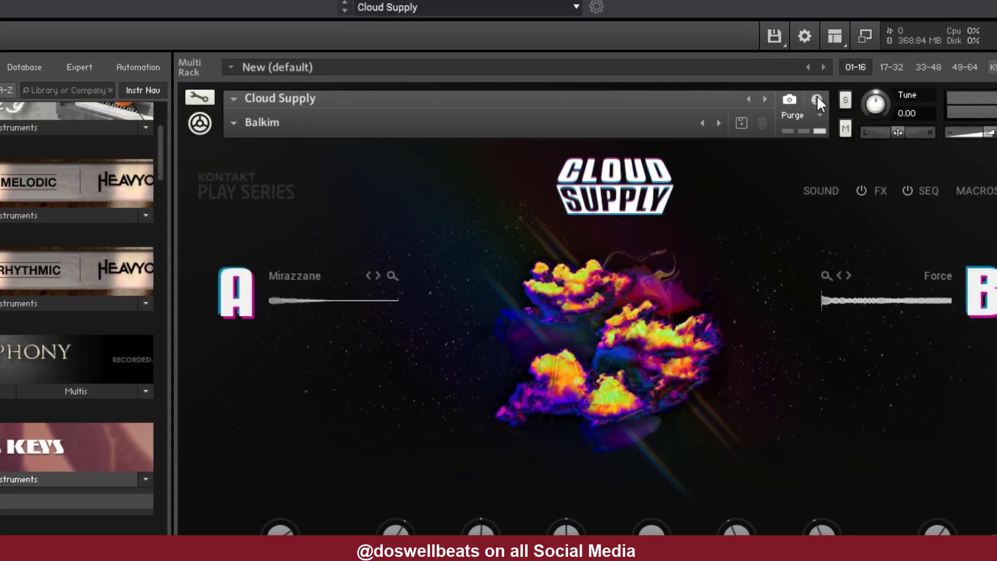
click(817, 100)
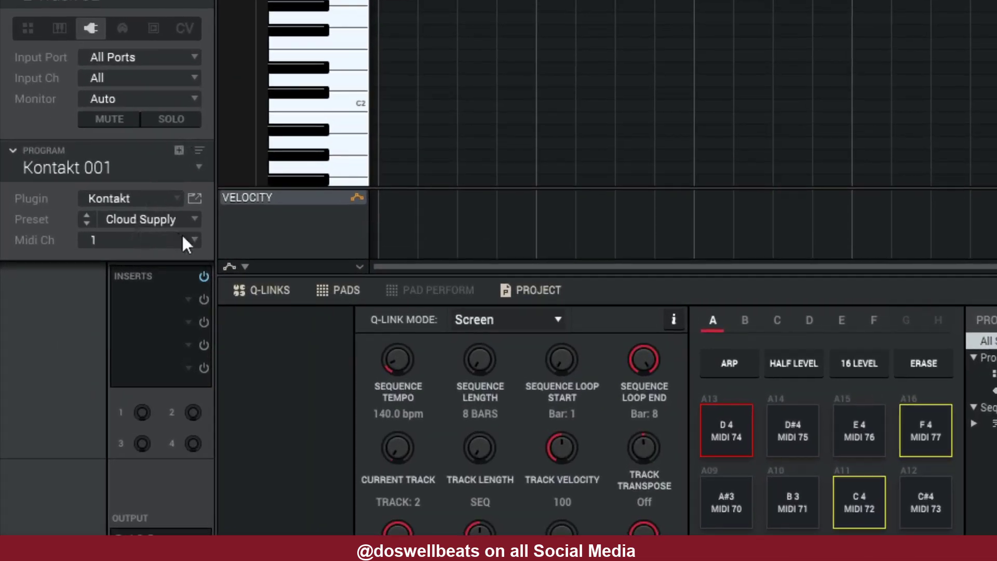
Set the track's Midi Ch to 2 and set Alicia's Keys to receive on Port A 1.
click(182, 237)
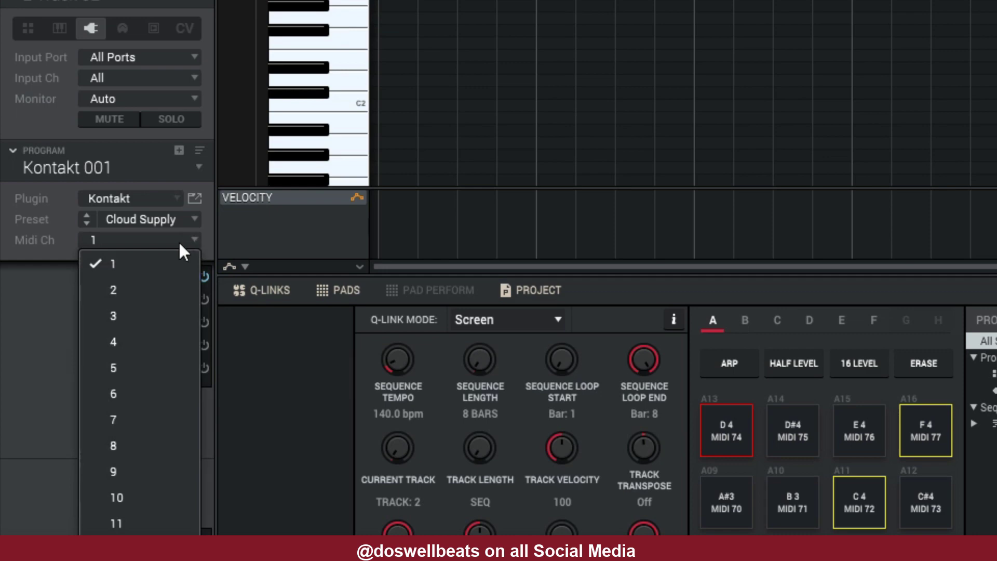
click(123, 285)
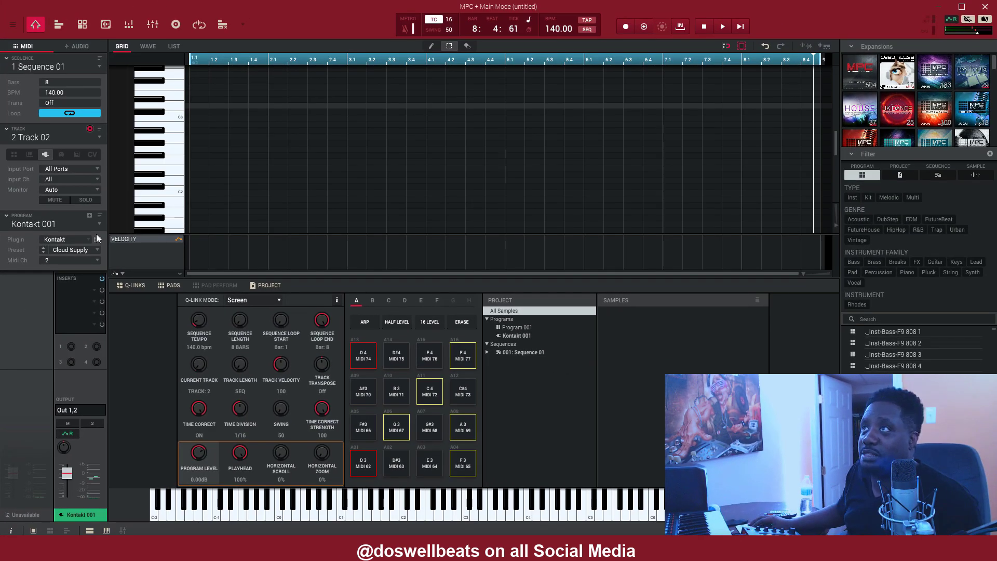
click(96, 239)
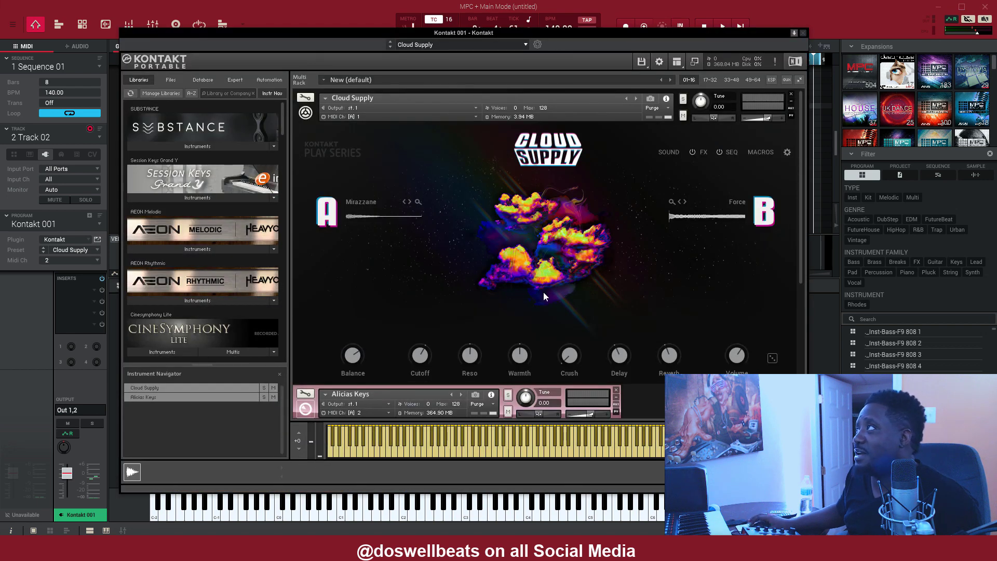
scroll(600, 326, down, 5)
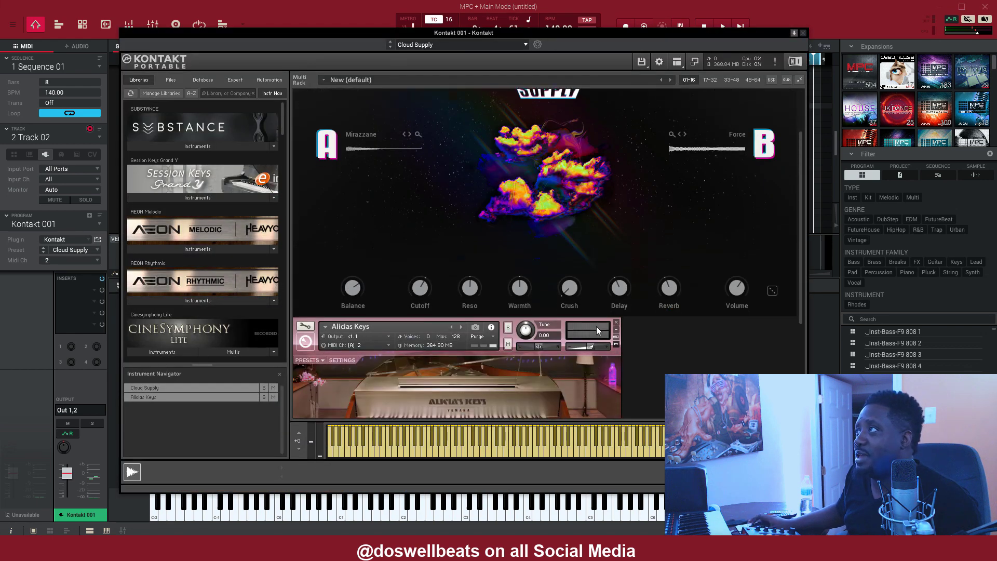
scroll(537, 345, down, 1)
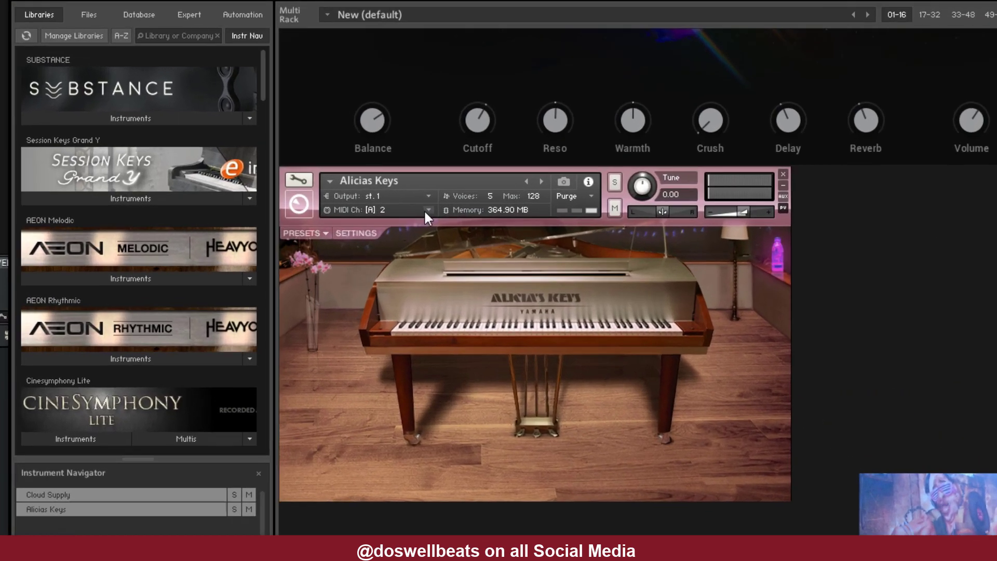
click(387, 205)
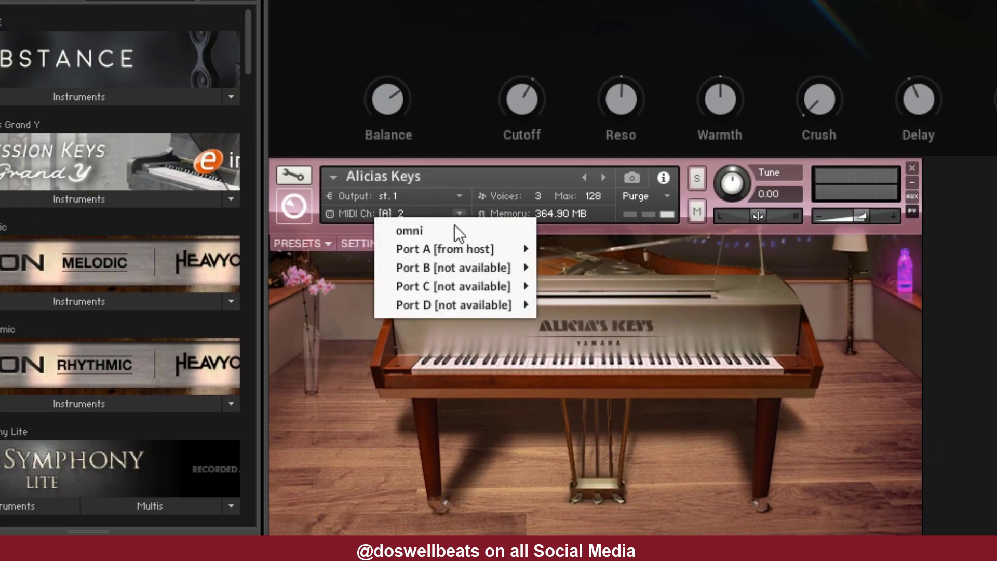
mouse_move(450, 250)
click(579, 251)
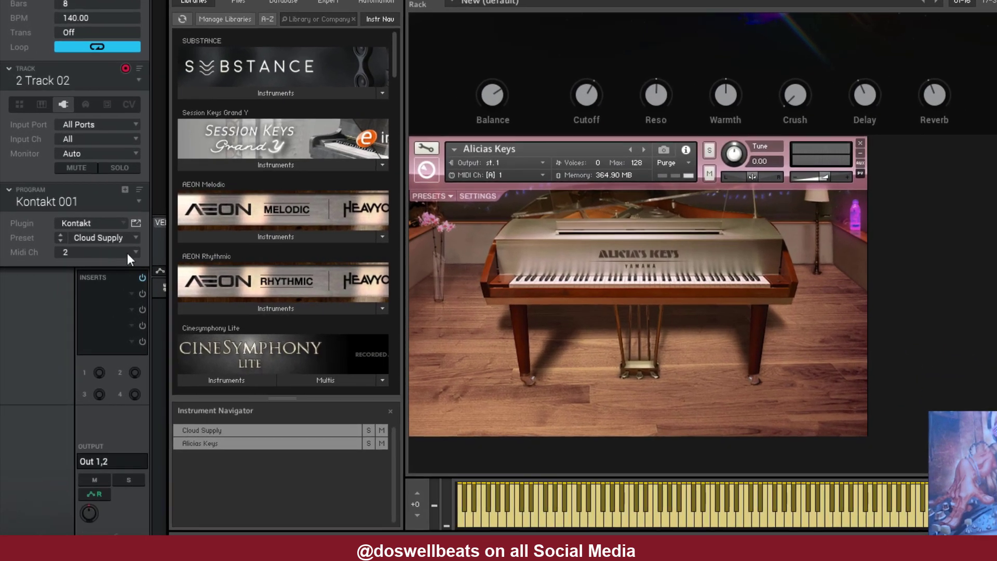
Return the track's Midi Ch to 1 and reopen the Kontakt window.
click(133, 252)
click(113, 266)
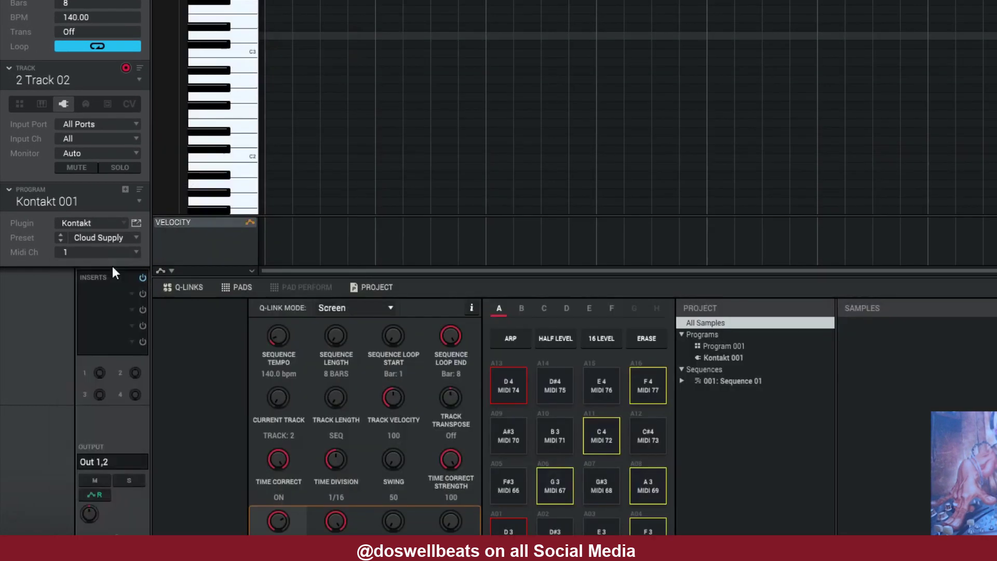
click(136, 223)
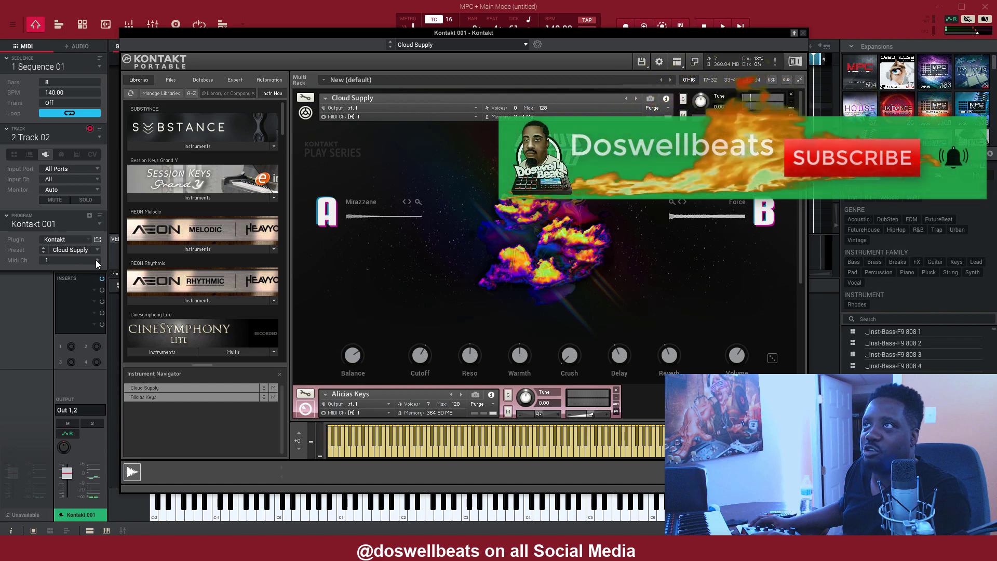
Set the track's Midi Ch to 2 and Alicia's Keys' MIDI channel to Port A 2.
click(92, 260)
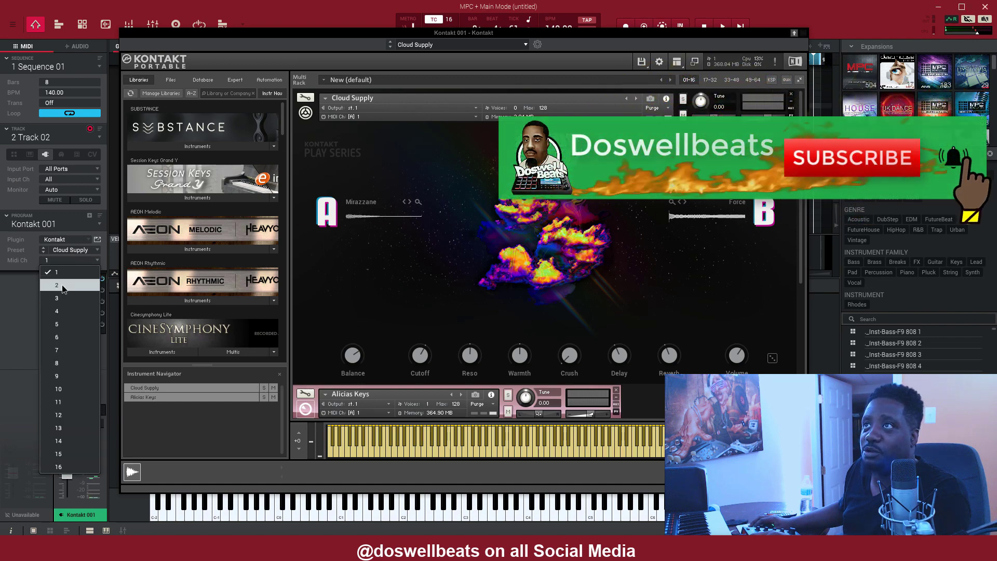
click(61, 284)
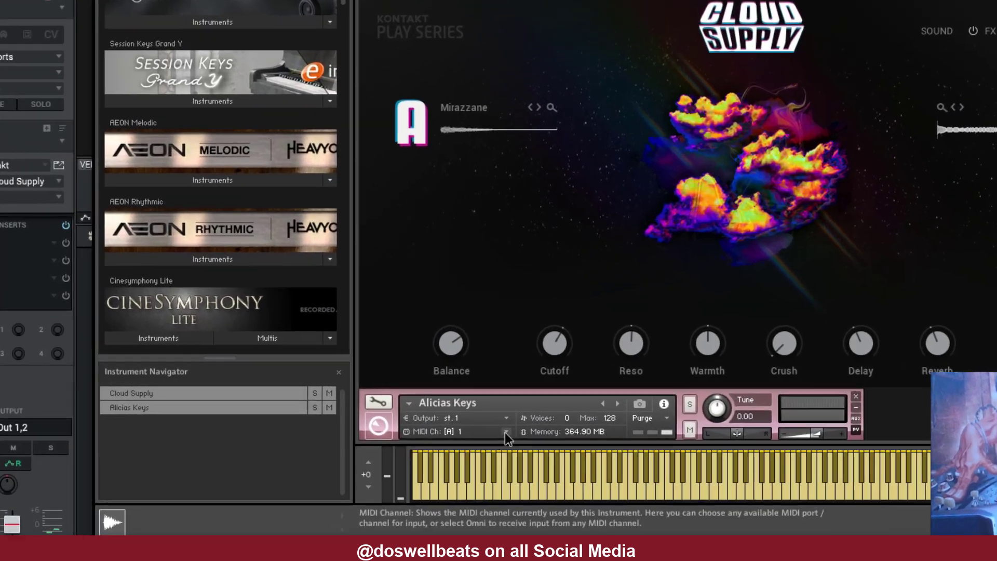
click(374, 412)
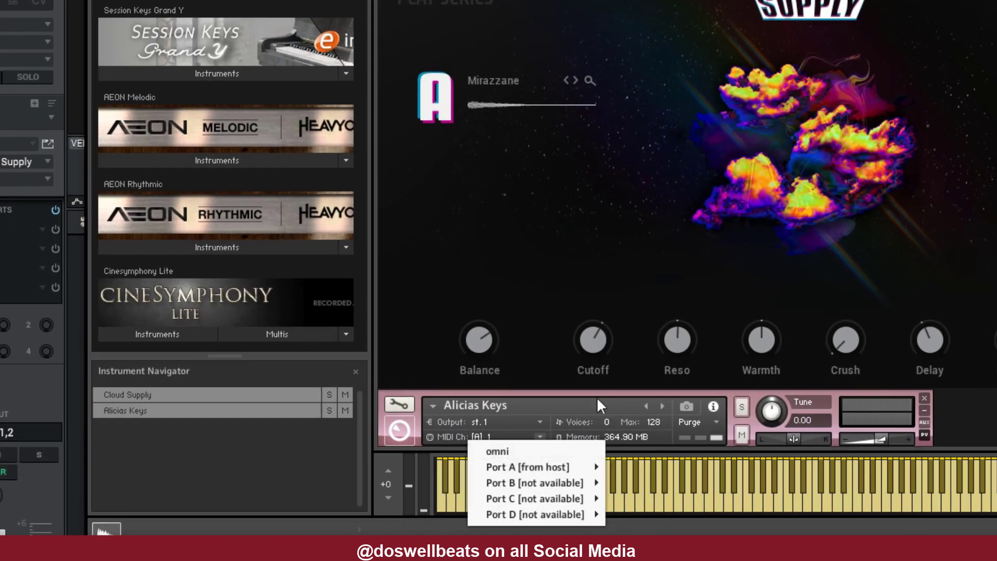
mouse_move(585, 467)
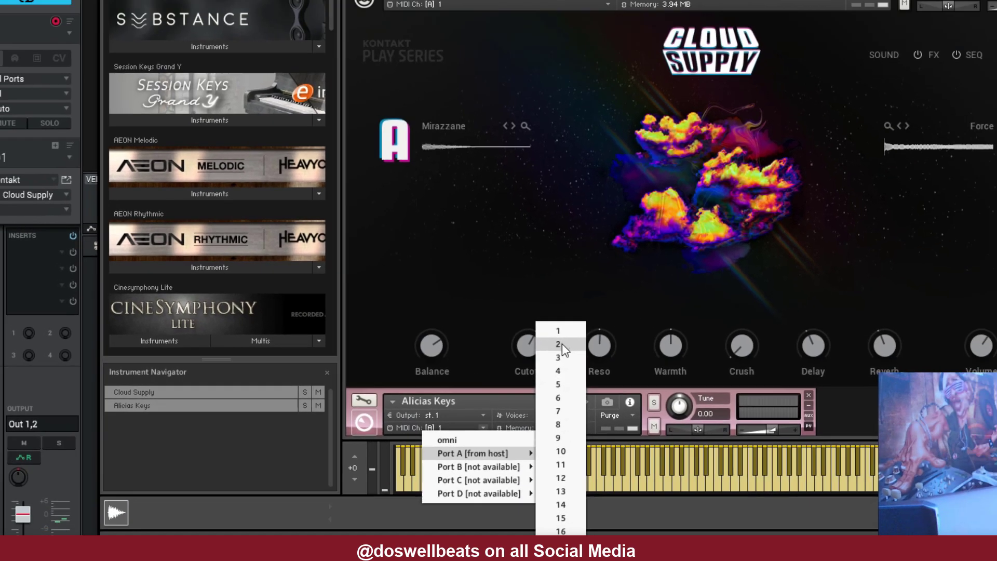
click(560, 344)
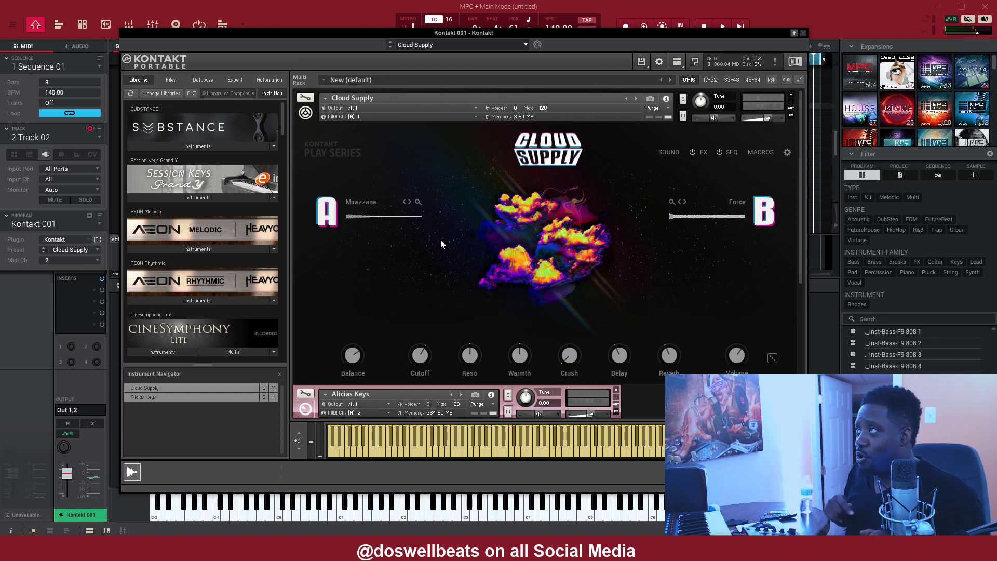
Play the sequence to hear Alicia's Keys on channel 2, then move Kontakt aside.
key(space)
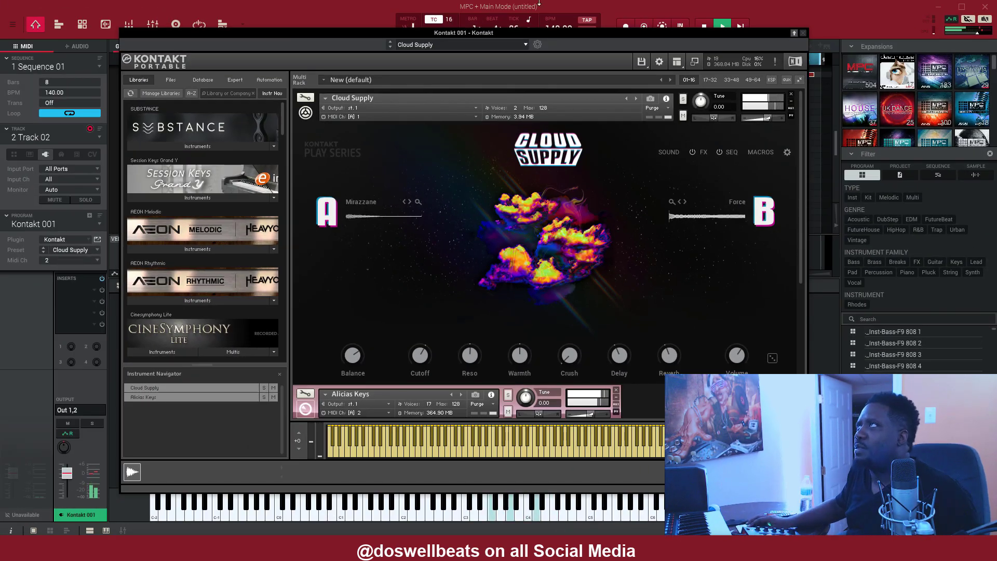
drag(571, 35, 578, 368)
Select the recorded chord notes across bars 1–8 in Track 02's piano roll.
click(517, 121)
scroll(515, 120, up, 5)
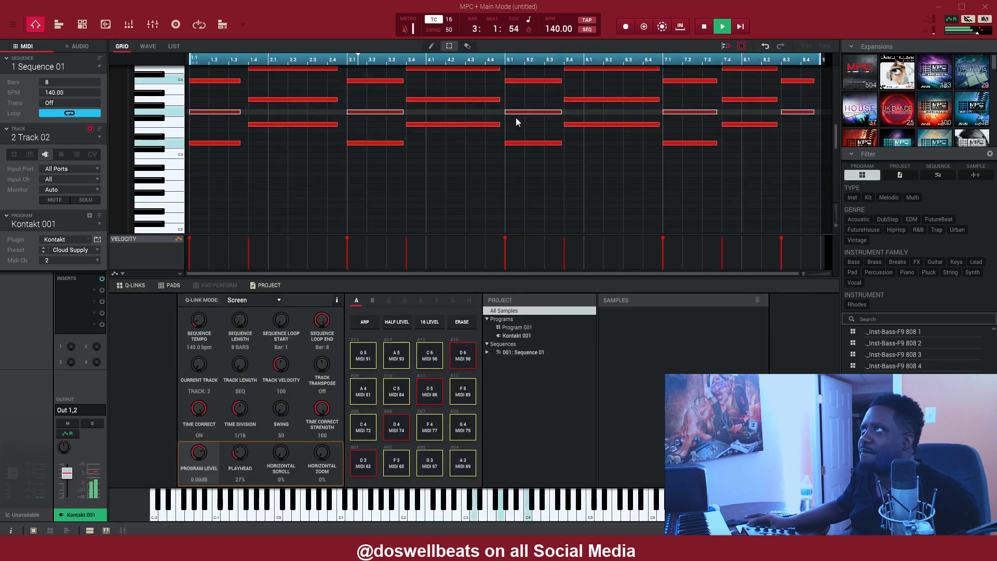
scroll(516, 140, down, 3)
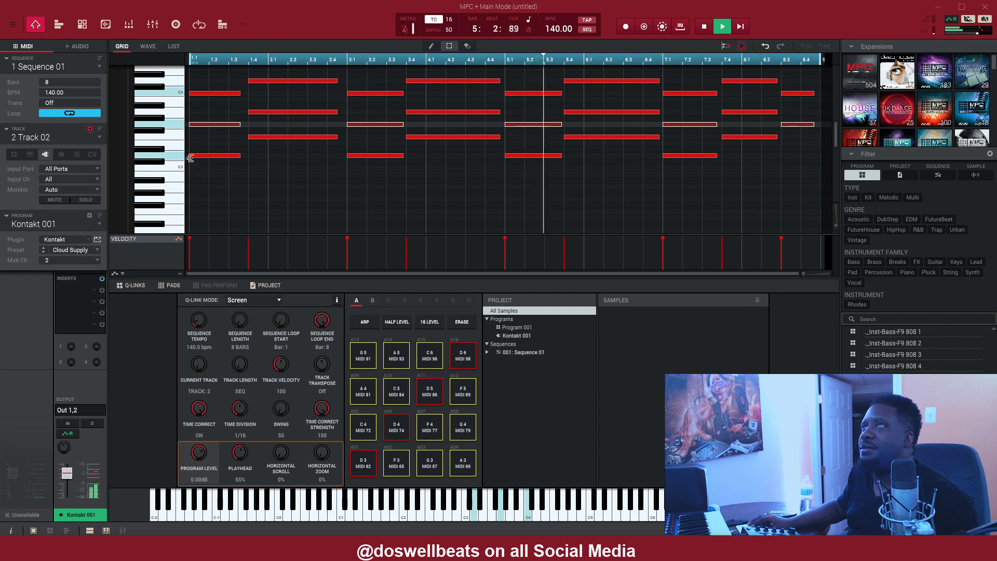
click(211, 154)
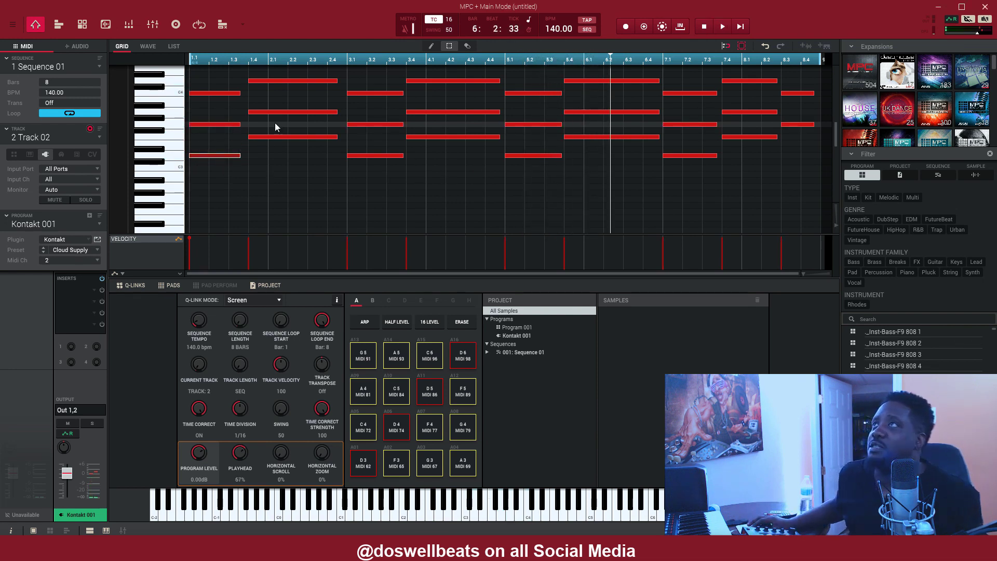
drag(275, 124, 288, 147)
drag(375, 130, 514, 199)
drag(599, 126, 605, 153)
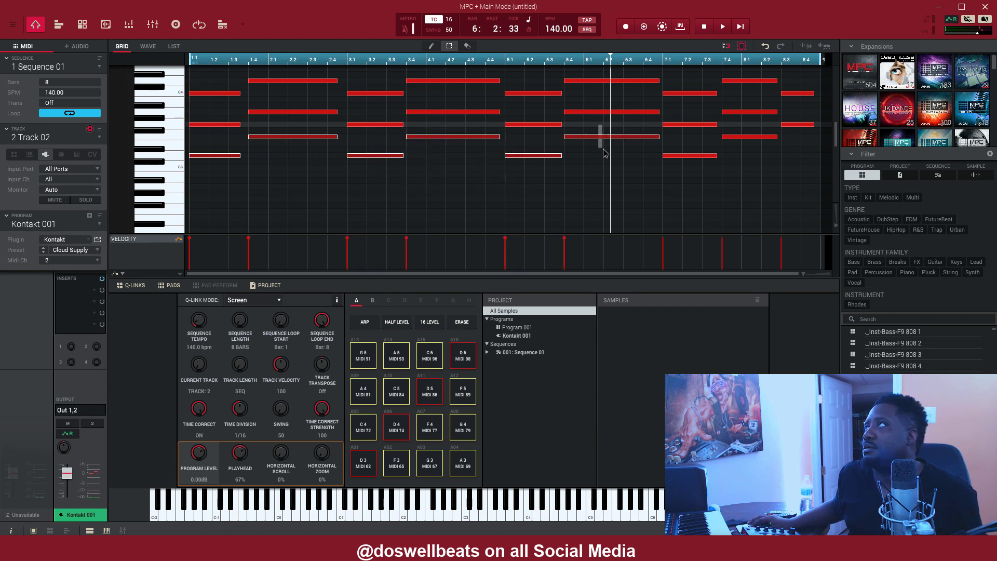
drag(682, 133, 741, 186)
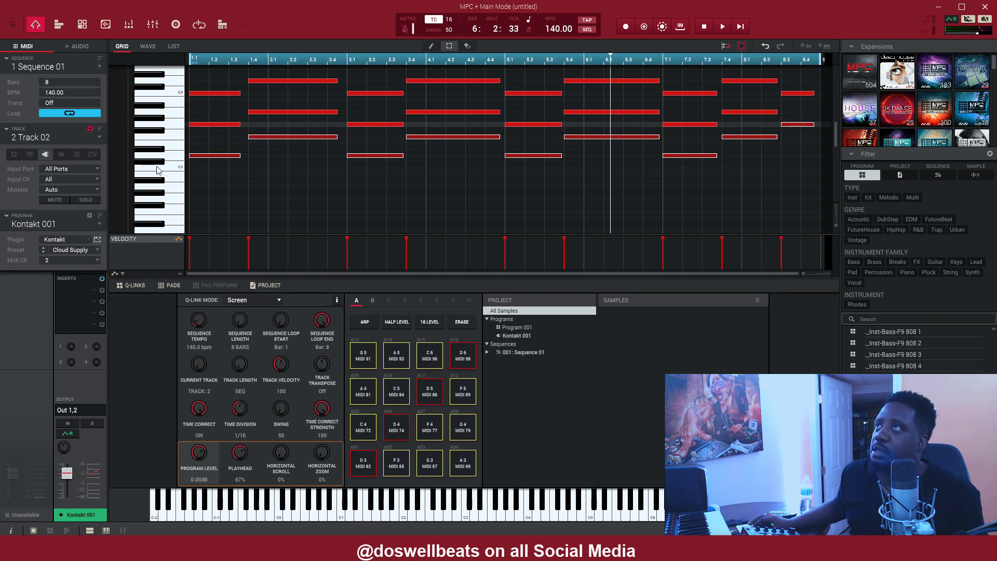
Nudge the selected notes later, drop them an octave, quantize to 1/16, and play.
drag(197, 158, 200, 158)
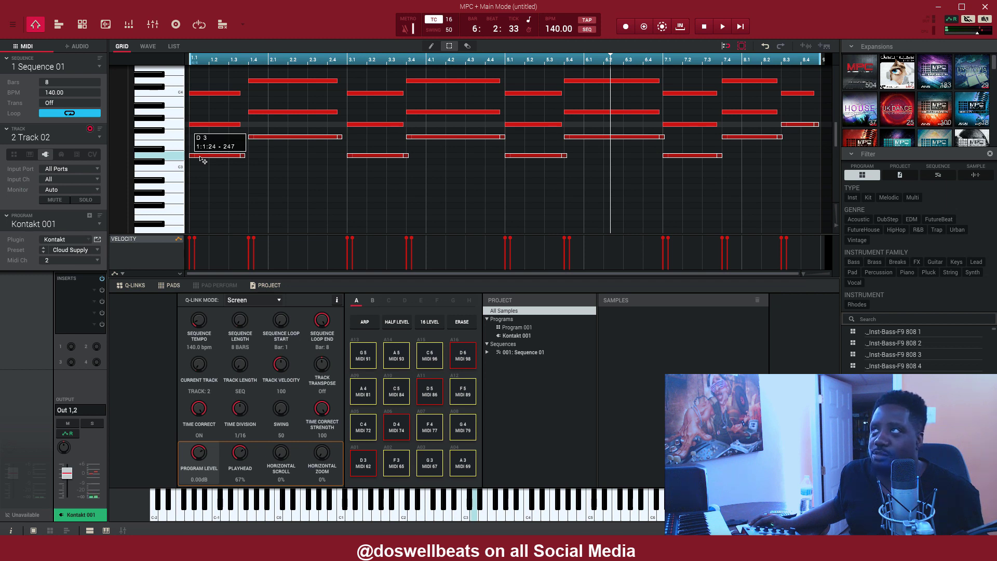
drag(201, 159, 200, 158)
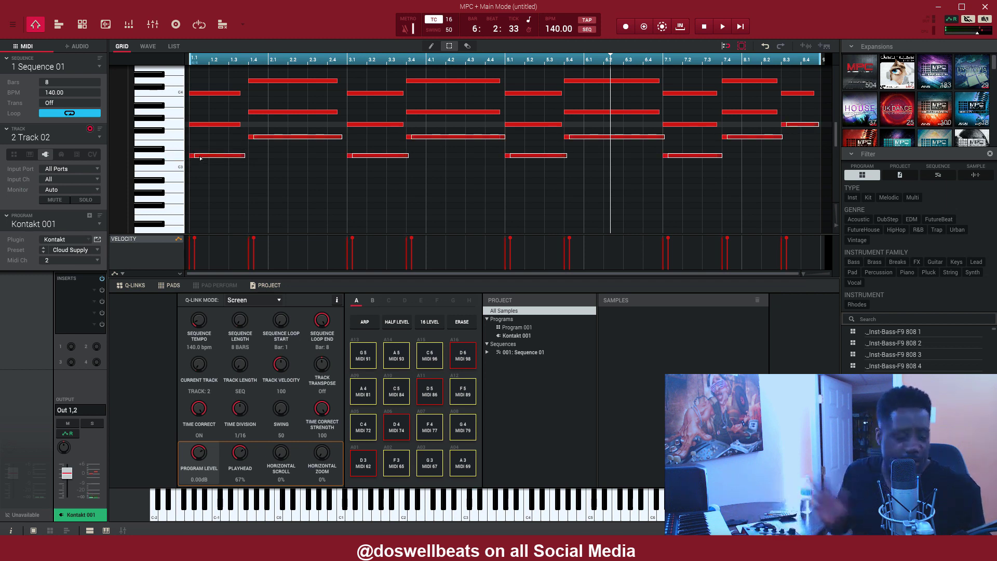
key(shift+Down)
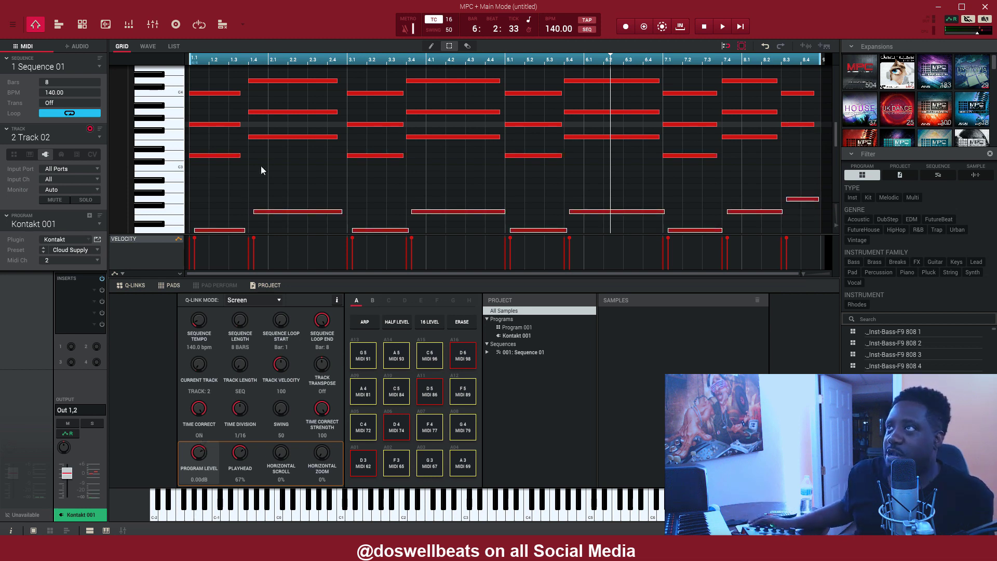
key(Left)
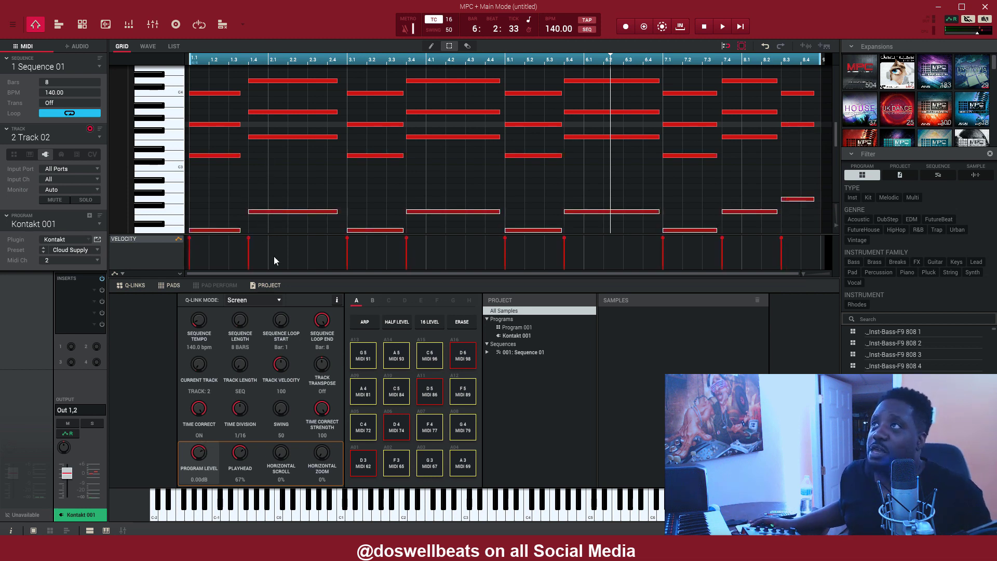
scroll(343, 208, down, 3)
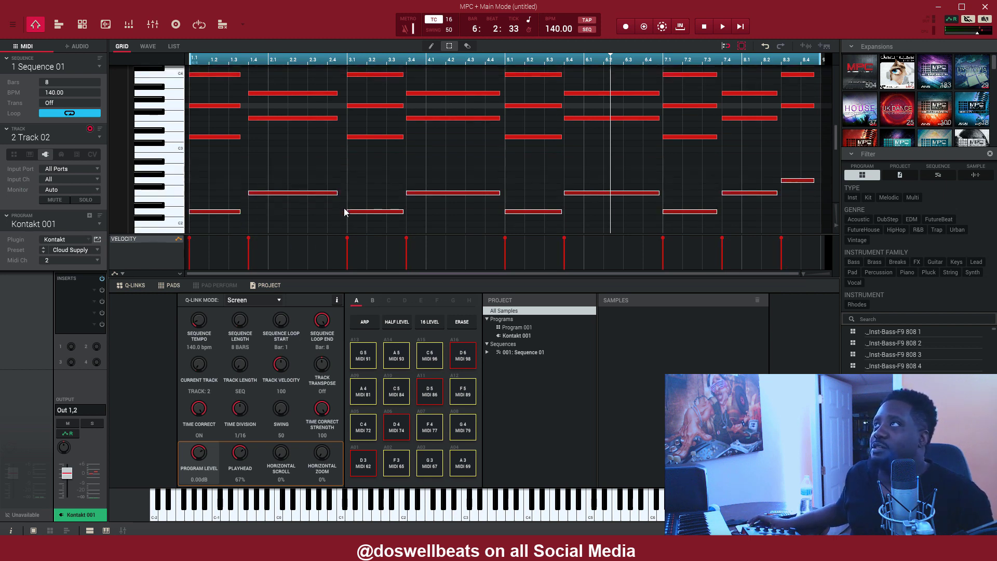
key(space)
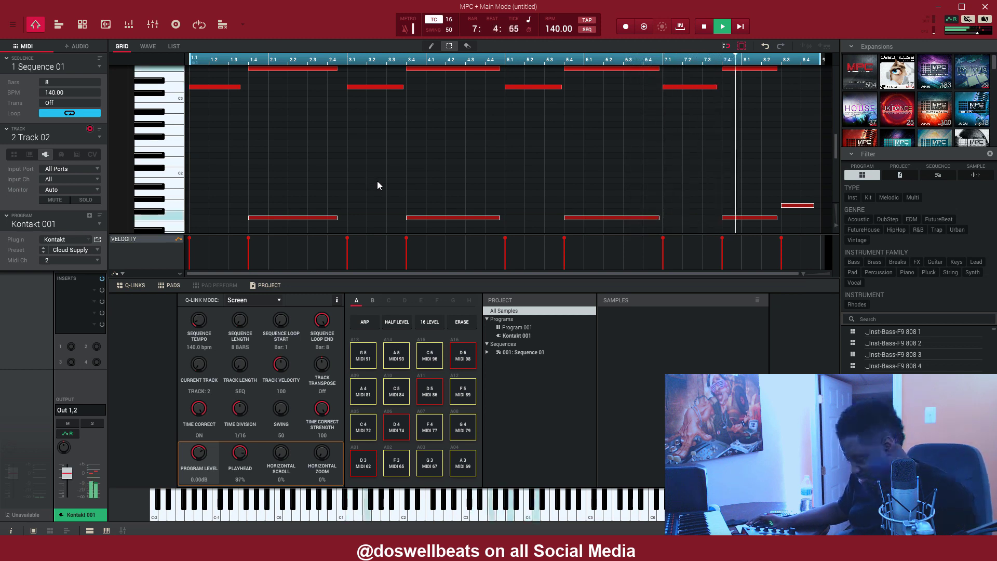
Stop playback, review the chord pattern, and switch to the Eraser tool (E).
key(space)
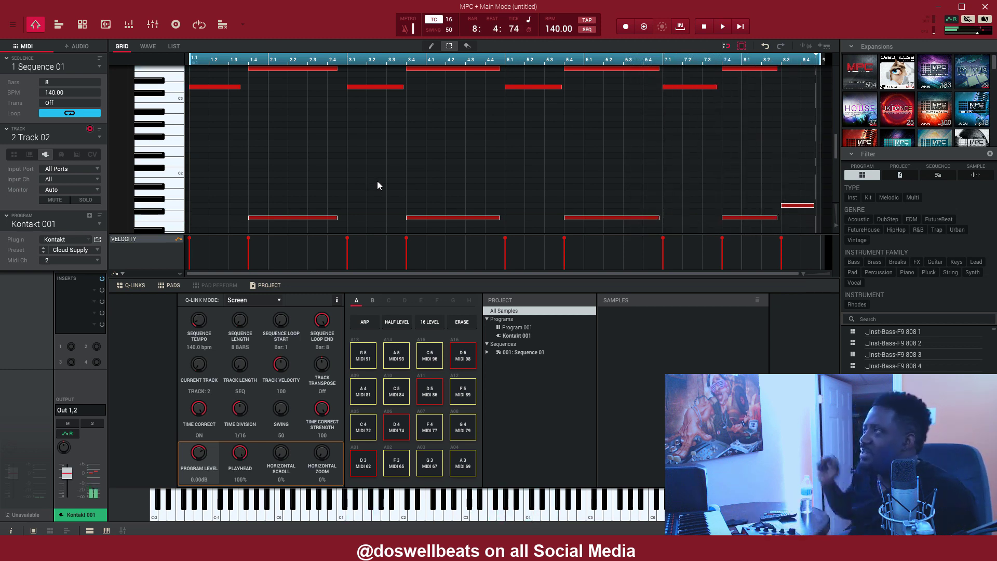
scroll(284, 134, up, 4)
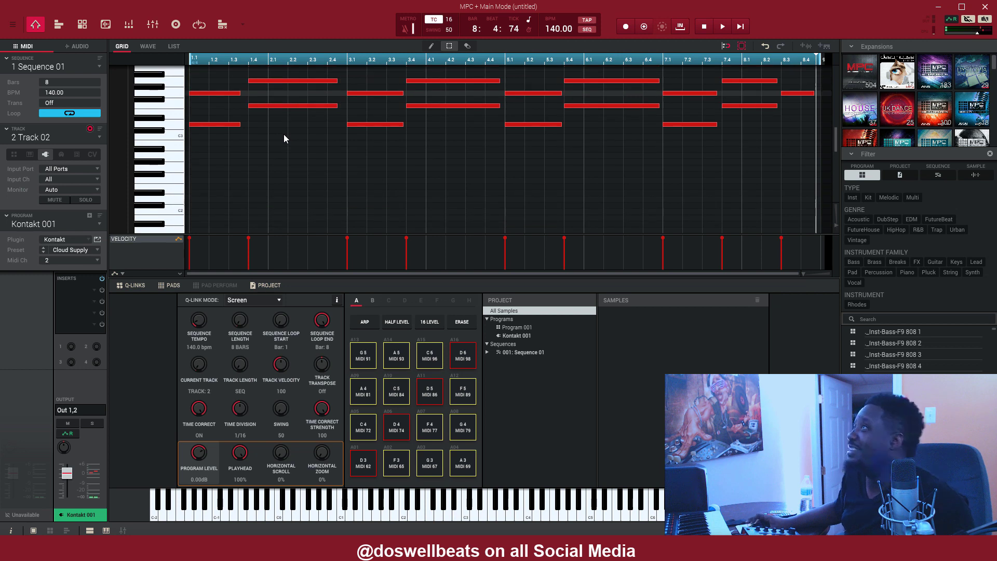
scroll(277, 164, up, 2)
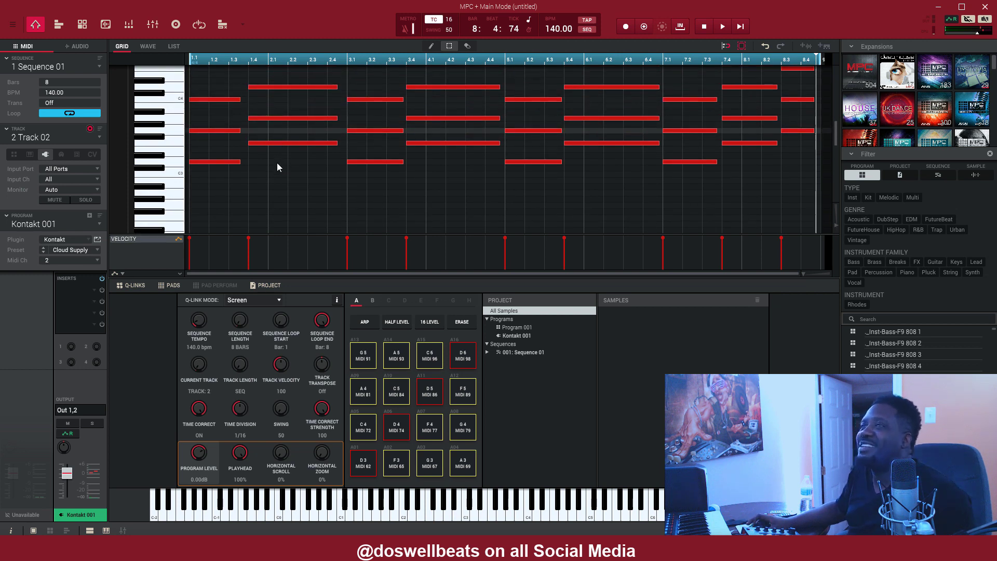
scroll(347, 173, down, 5)
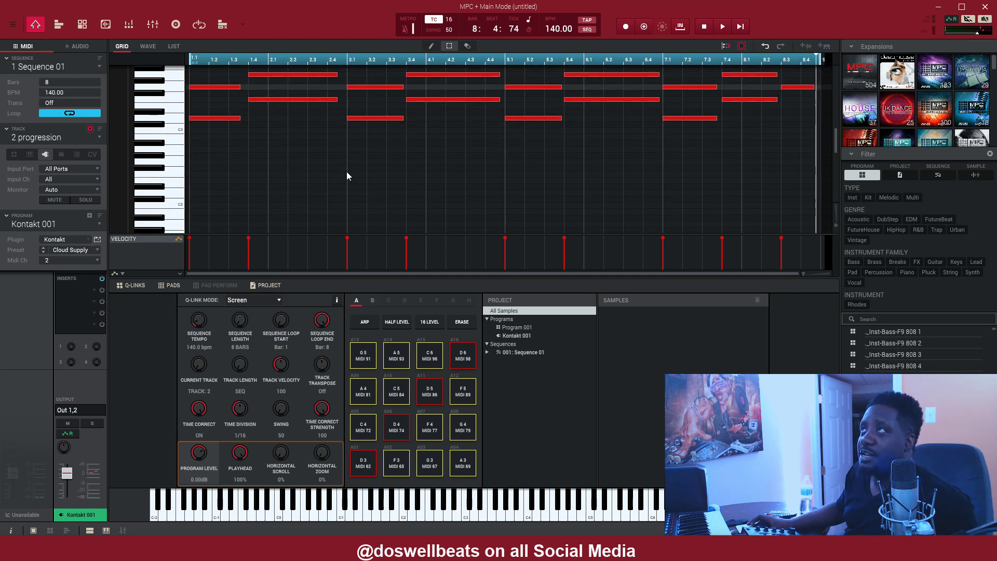
scroll(347, 176, down, 1)
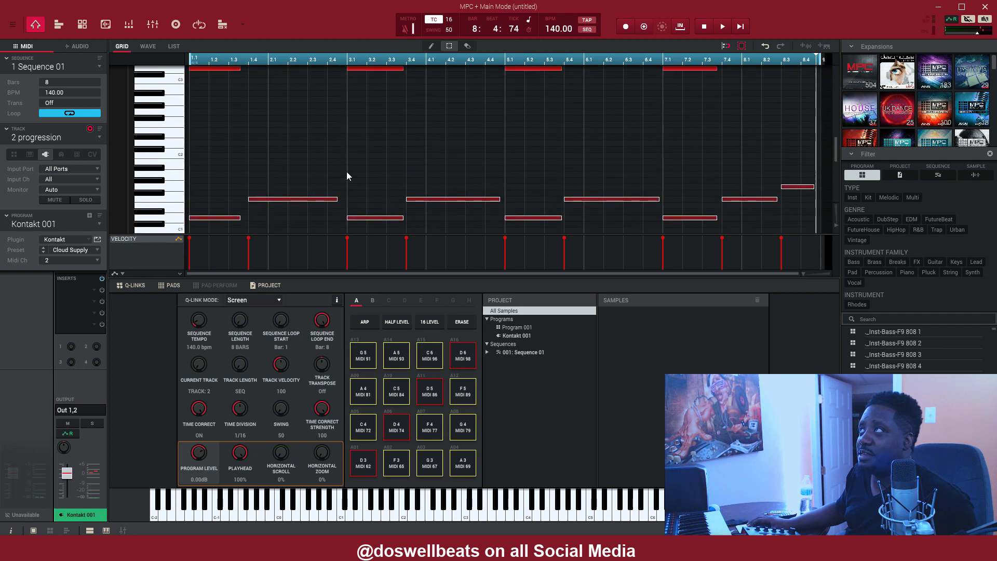
key(e)
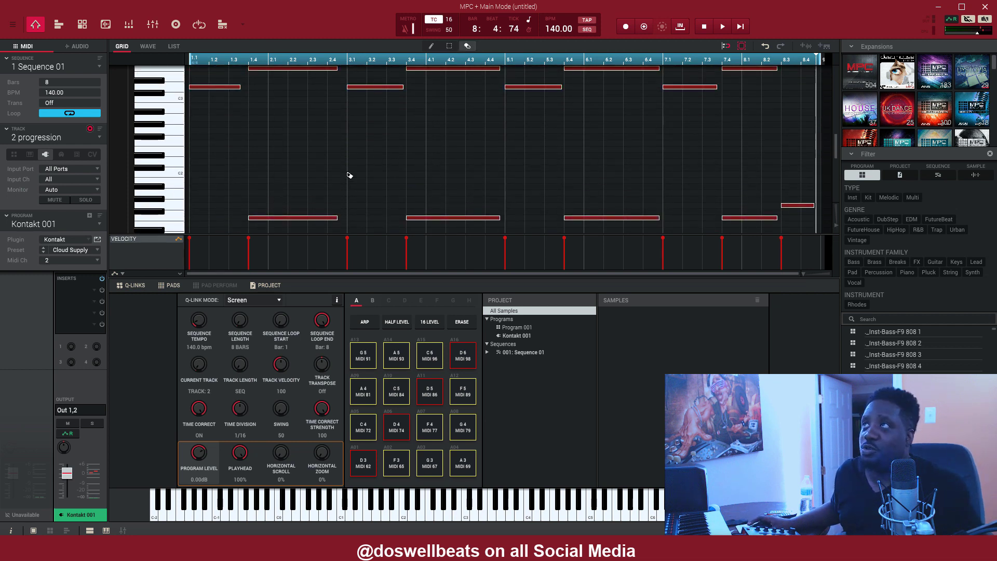
Switch to unused track 3, reset the playhead to bar 1.1, and paste the chord pattern.
click(98, 136)
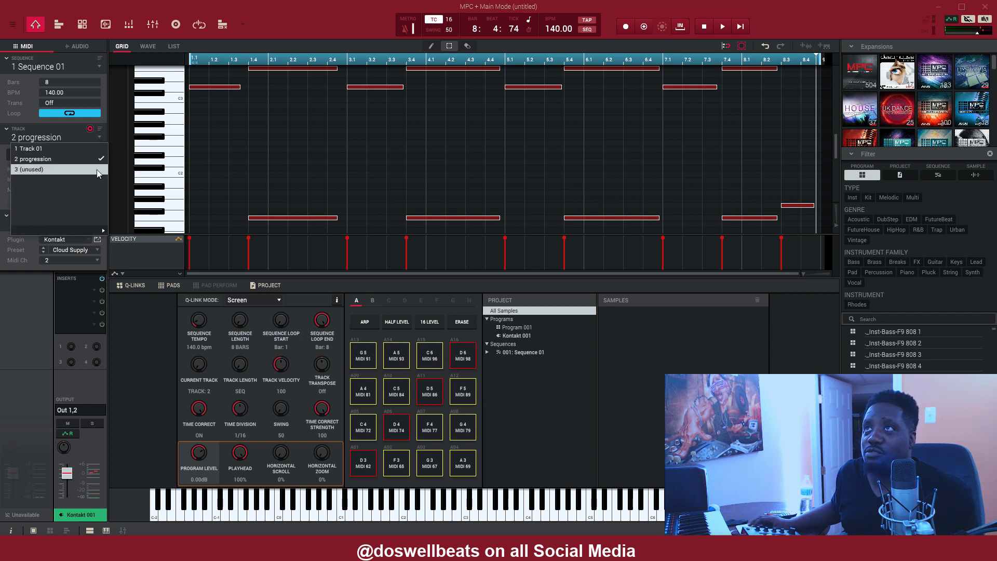
click(97, 169)
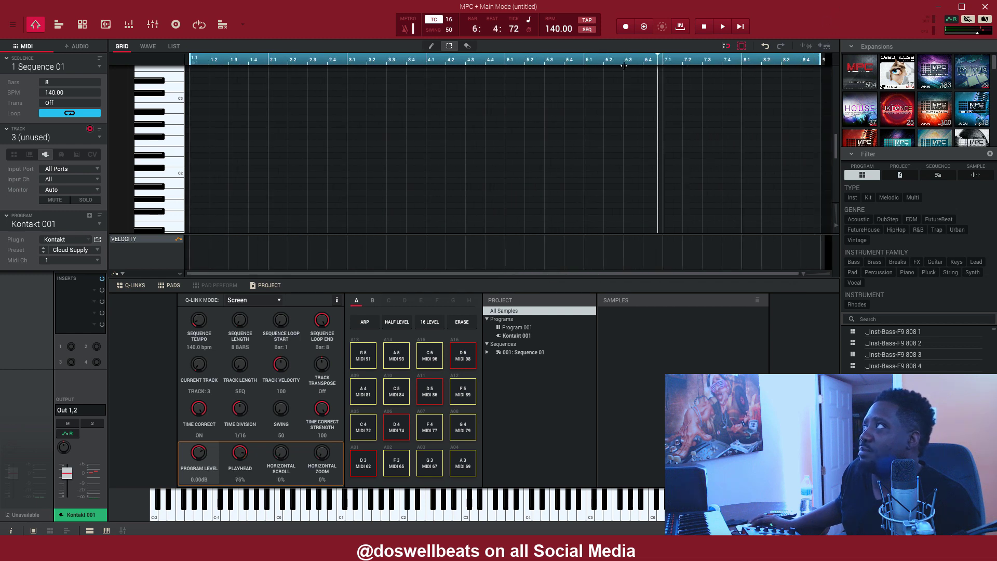
drag(624, 66, 173, 67)
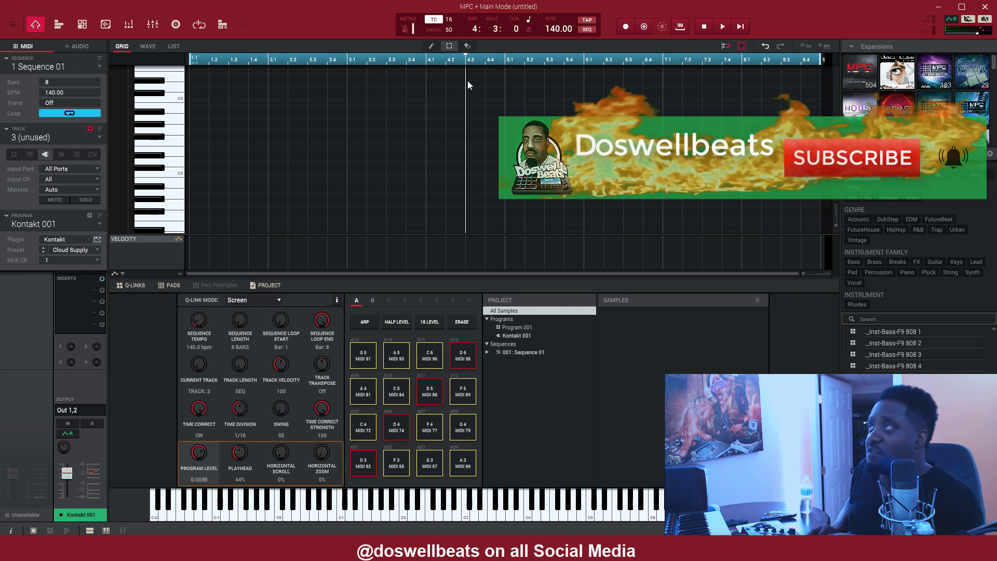
key(space)
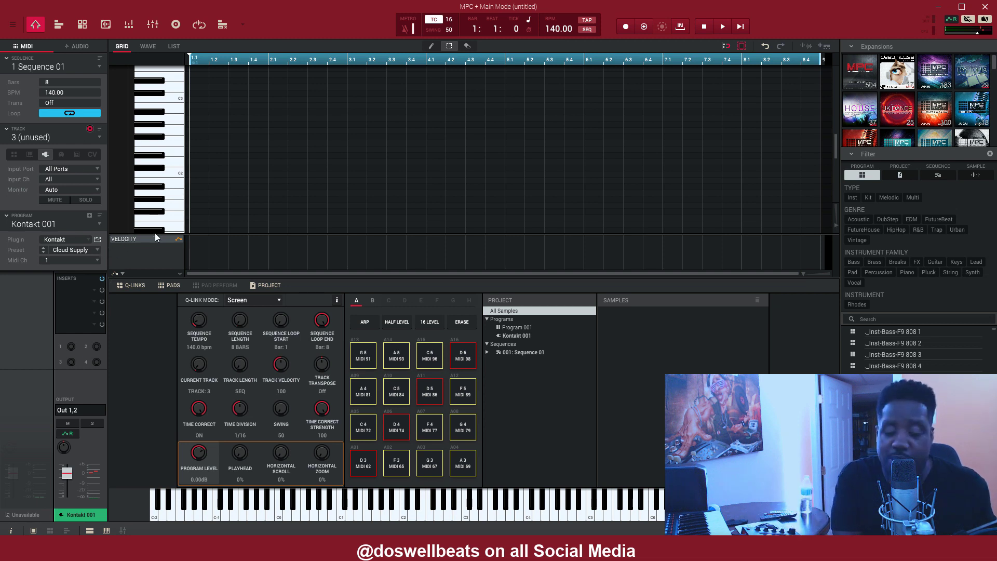
key(ctrl+v)
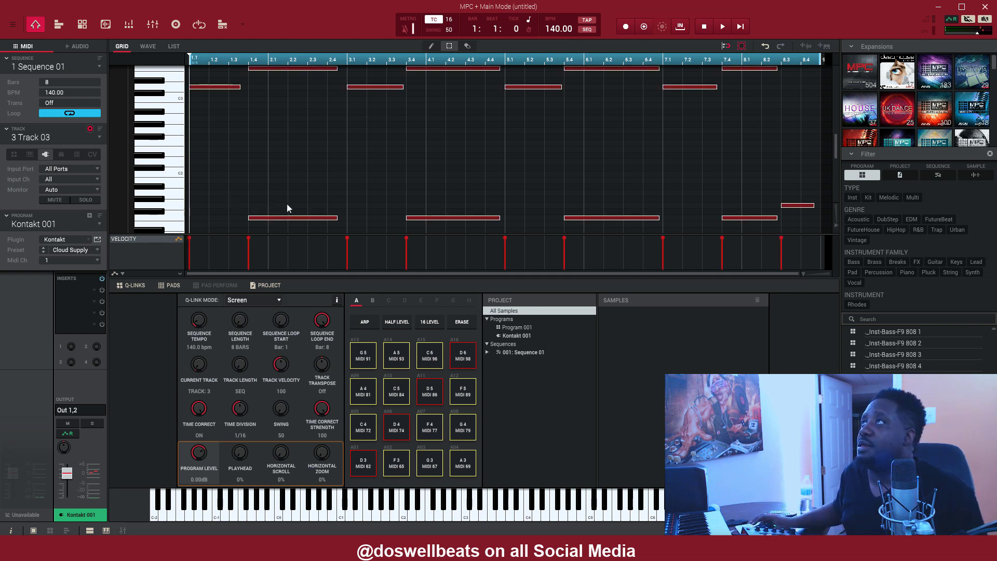
Select all pasted notes on Track 03 and raise them one octave.
scroll(314, 191, up, 6)
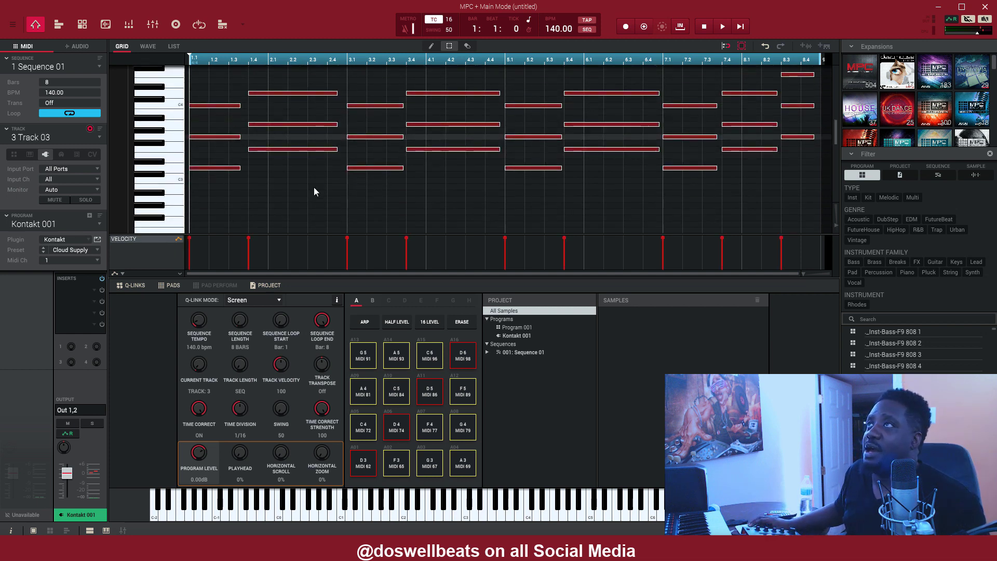
scroll(313, 191, up, 1)
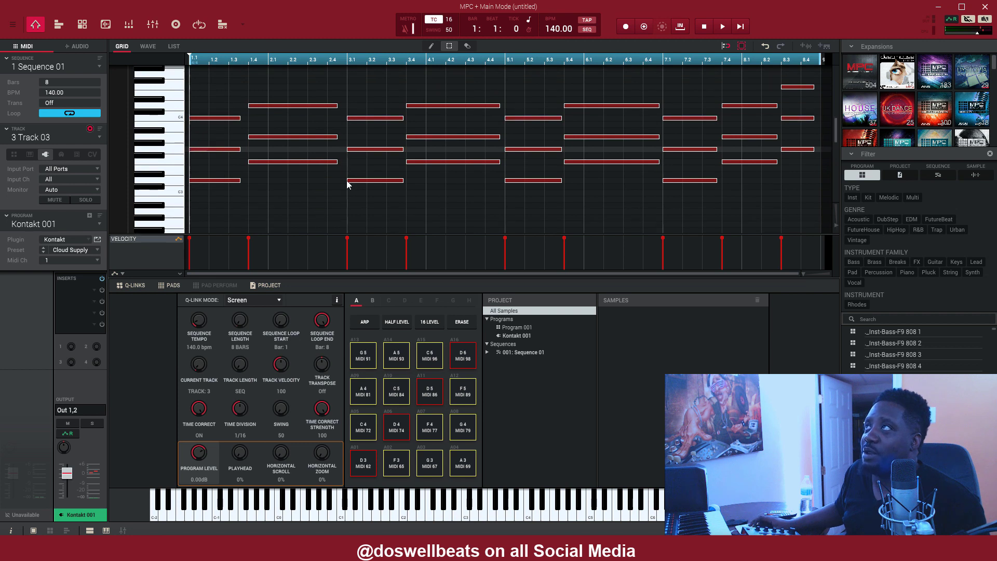
drag(805, 77, 190, 206)
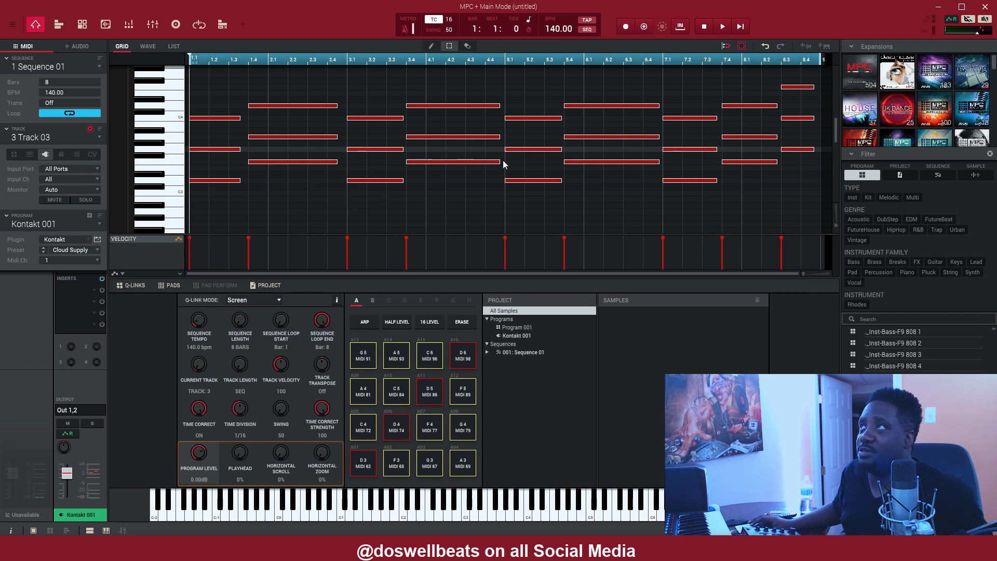
scroll(481, 164, down, 10)
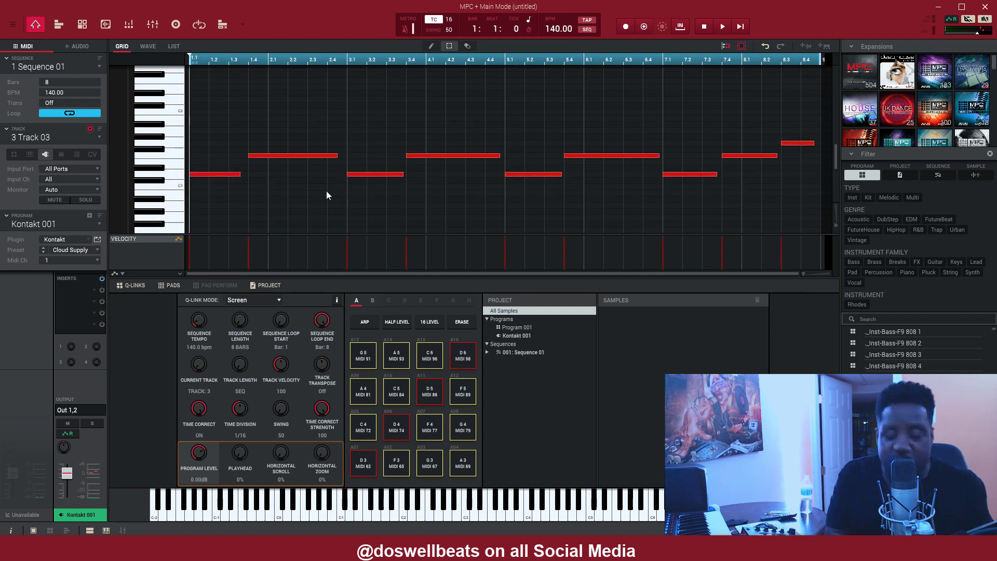
key(ctrl+a)
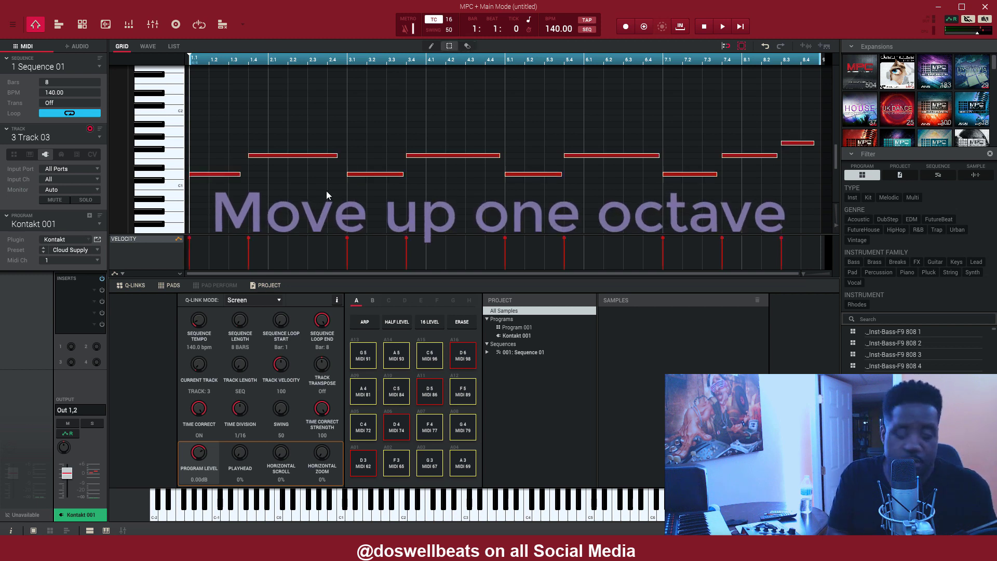
key(shift+Up)
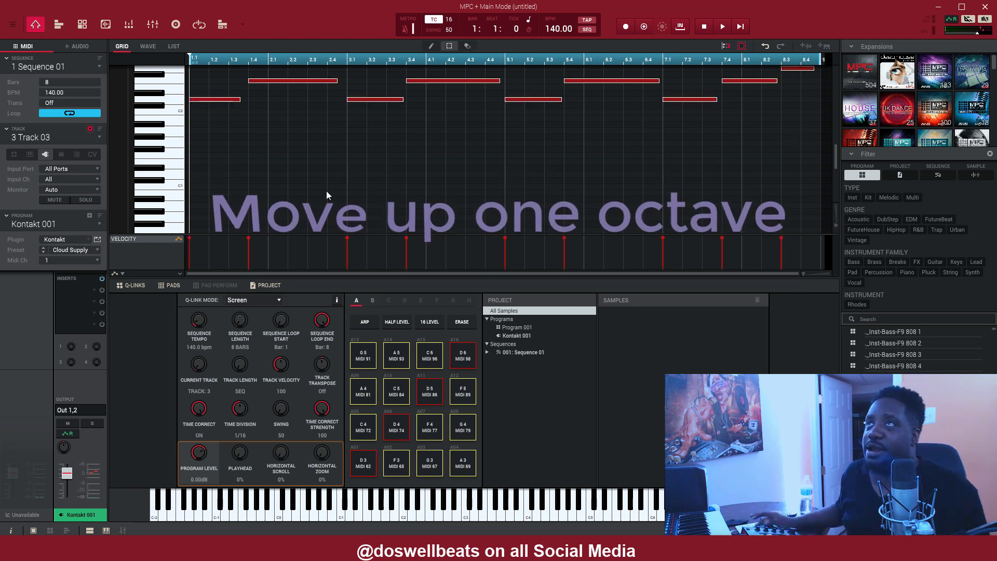
Open Kontakt and load EXHALE.nki from the EXHALE library into the rack.
click(97, 239)
scroll(564, 264, down, 3)
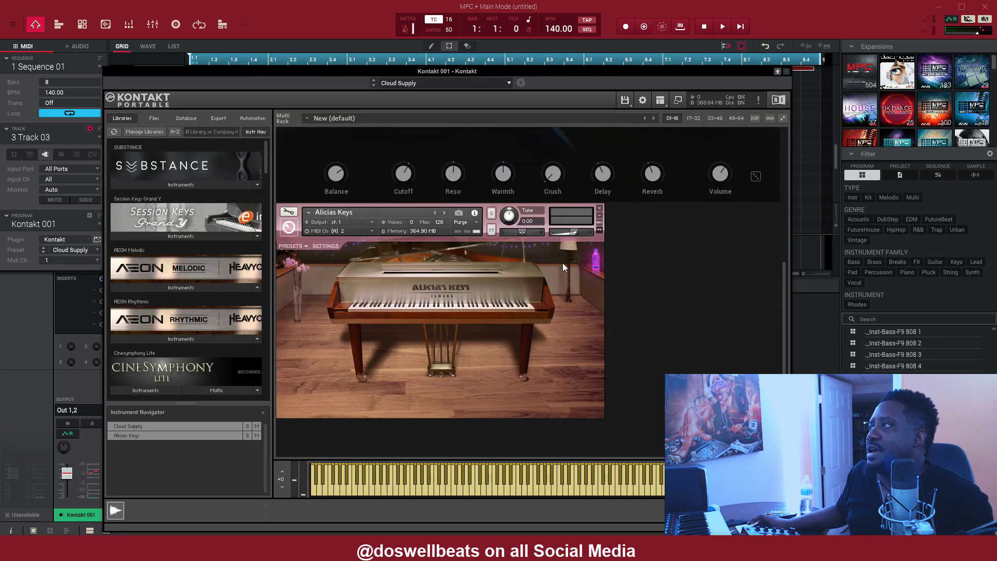
drag(559, 71, 581, 77)
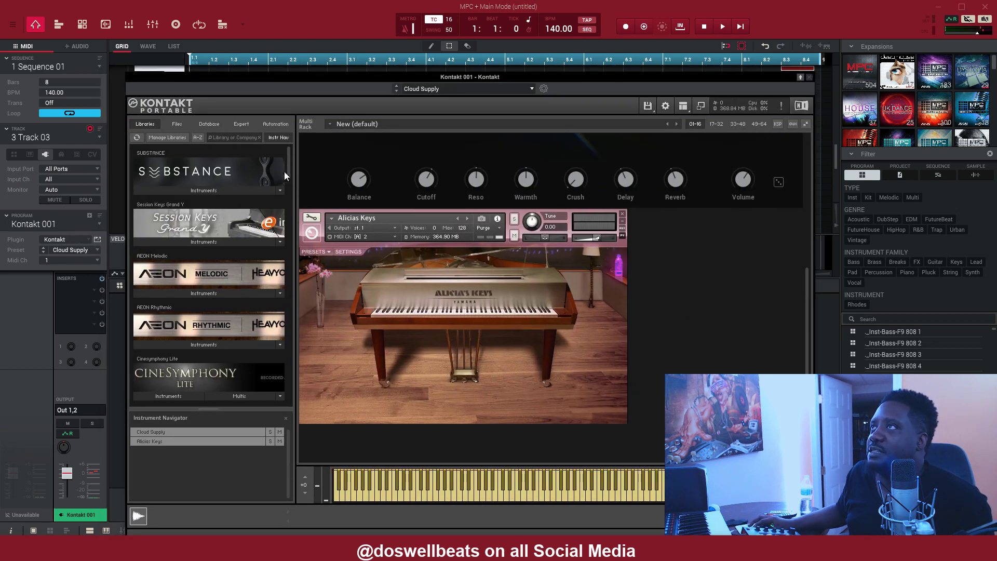
drag(289, 170, 300, 260)
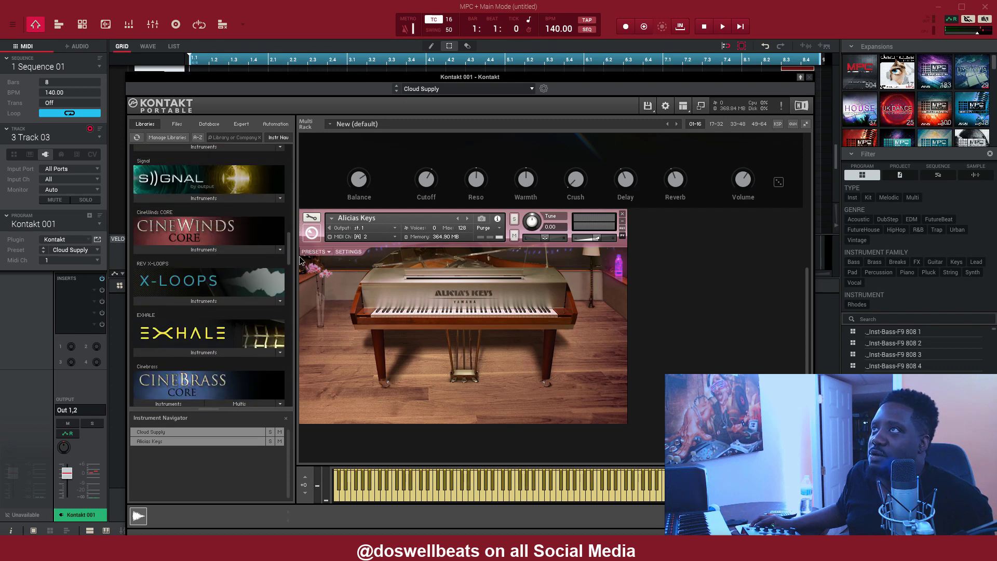
click(213, 354)
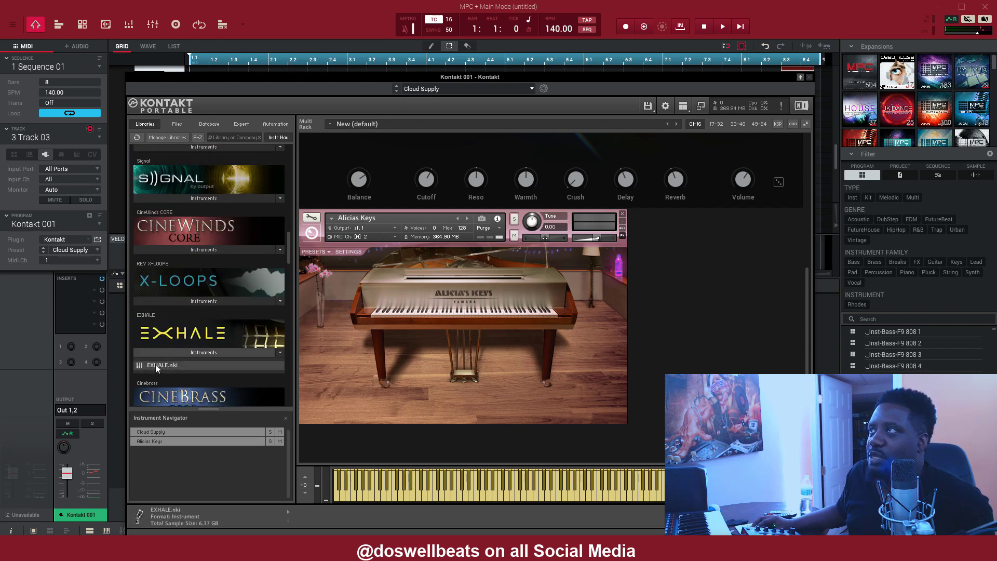
double_click(155, 364)
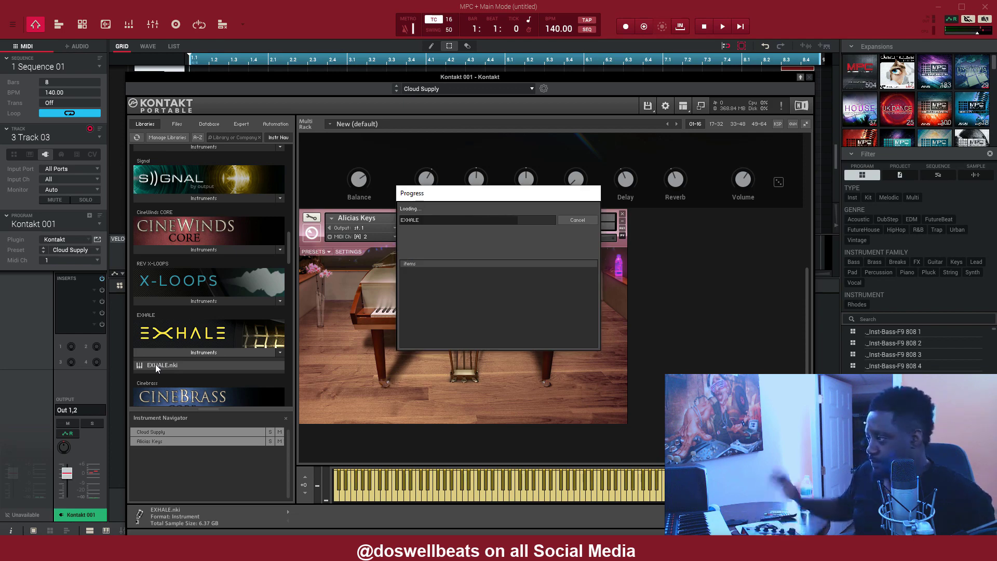
scroll(497, 297, down, 1)
scroll(498, 301, down, 1)
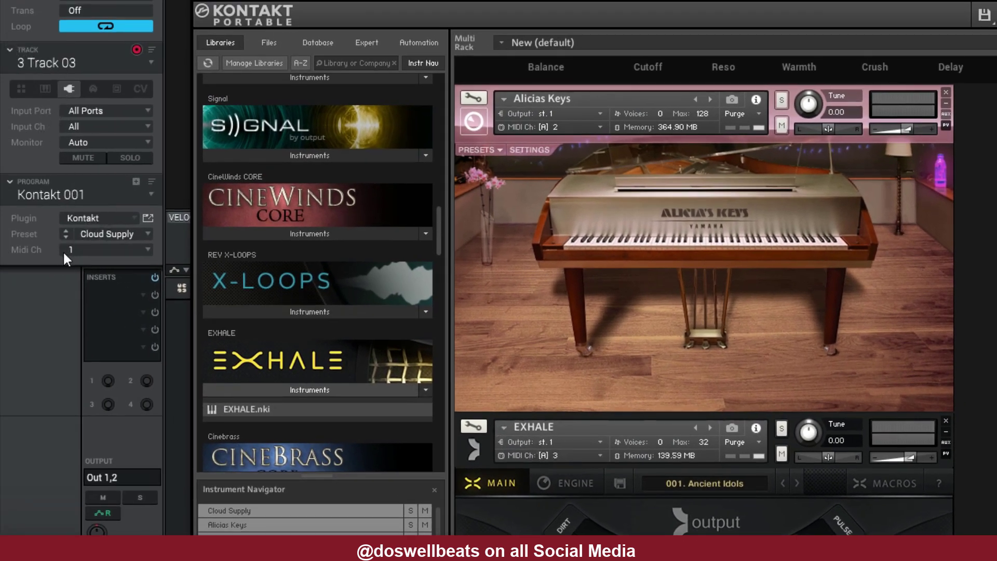
Send Track 03 on MIDI channel 3.
click(144, 245)
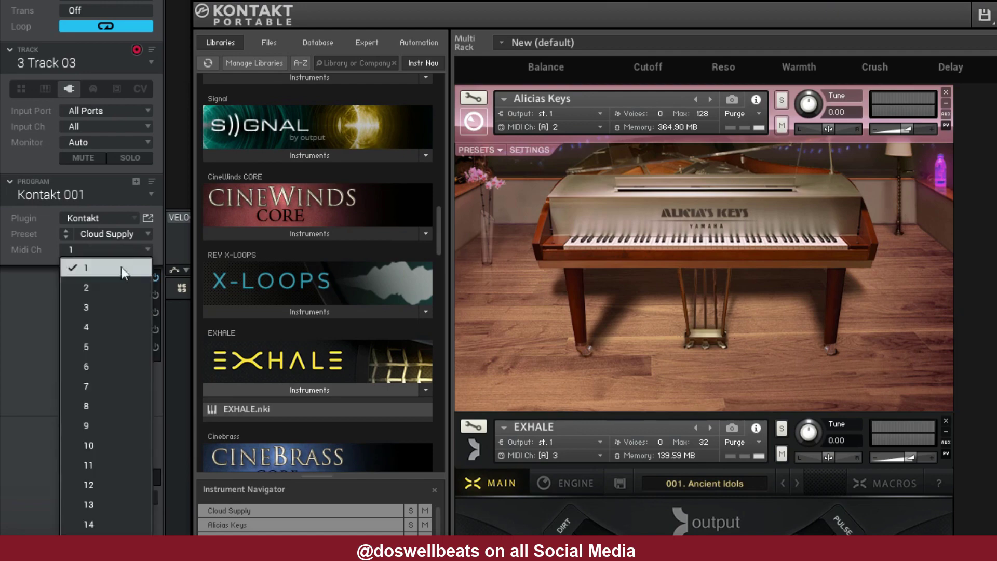
click(88, 309)
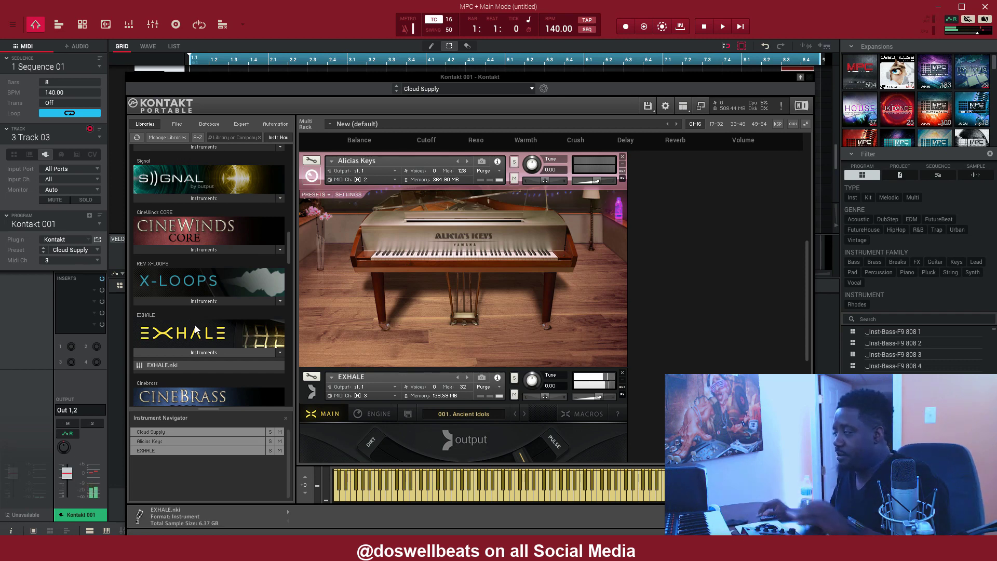
scroll(551, 327, down, 1)
scroll(552, 328, down, 5)
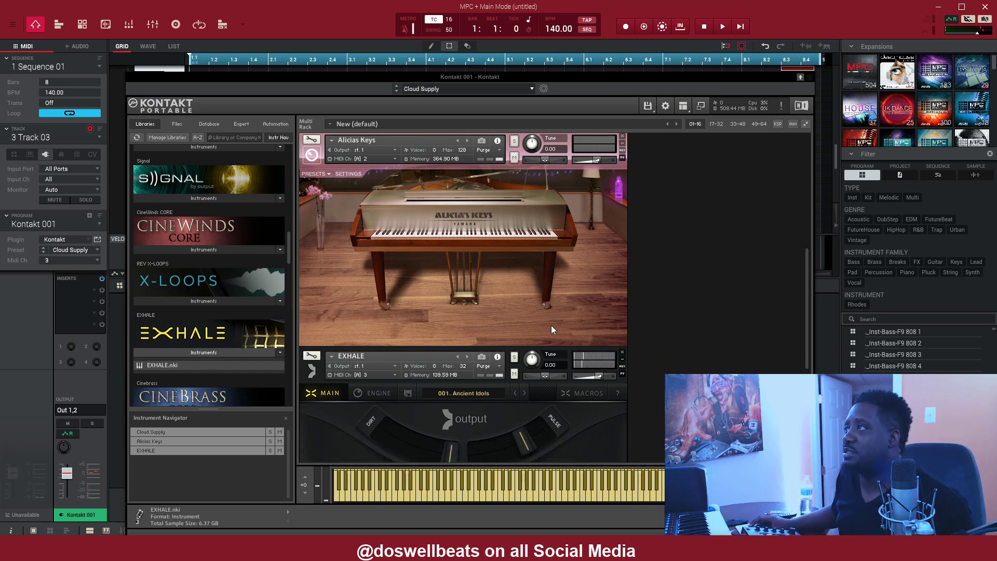
scroll(559, 326, down, 2)
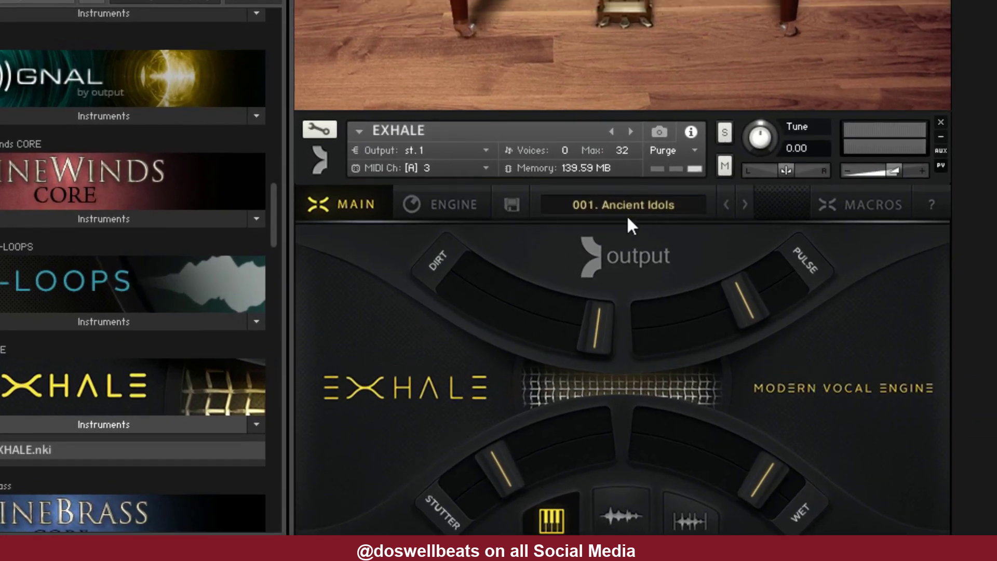
Switch EXHALE to its Loops engine and set the key to D minor.
click(623, 514)
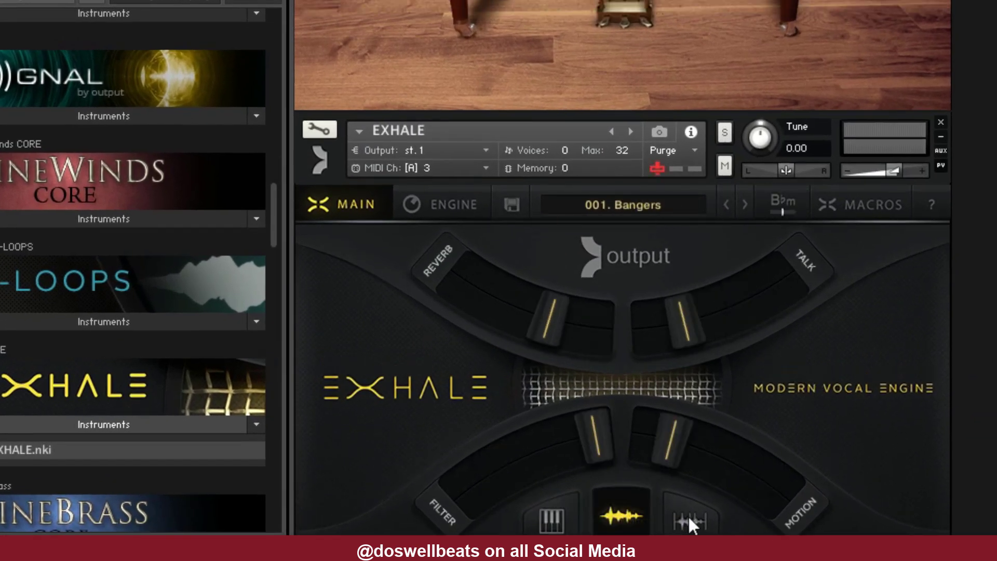
click(789, 204)
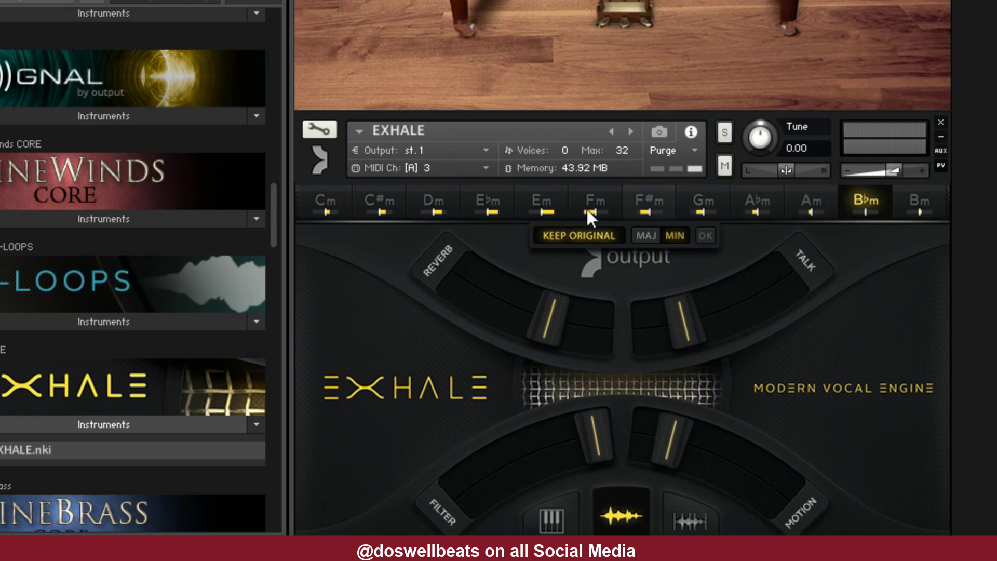
click(428, 208)
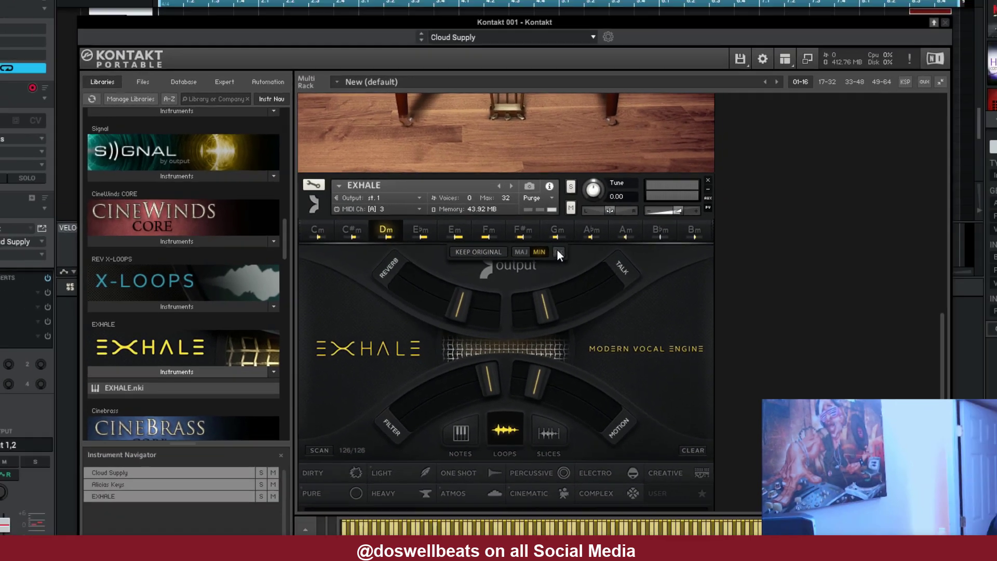
click(705, 235)
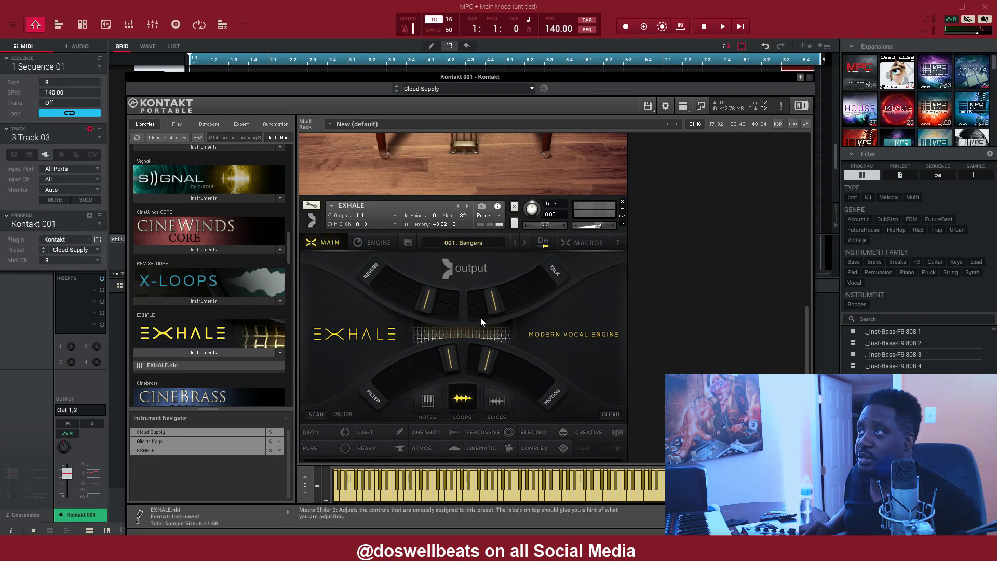
Start playback and move the Kontakt window aside so the sequence notes are visible.
key(space)
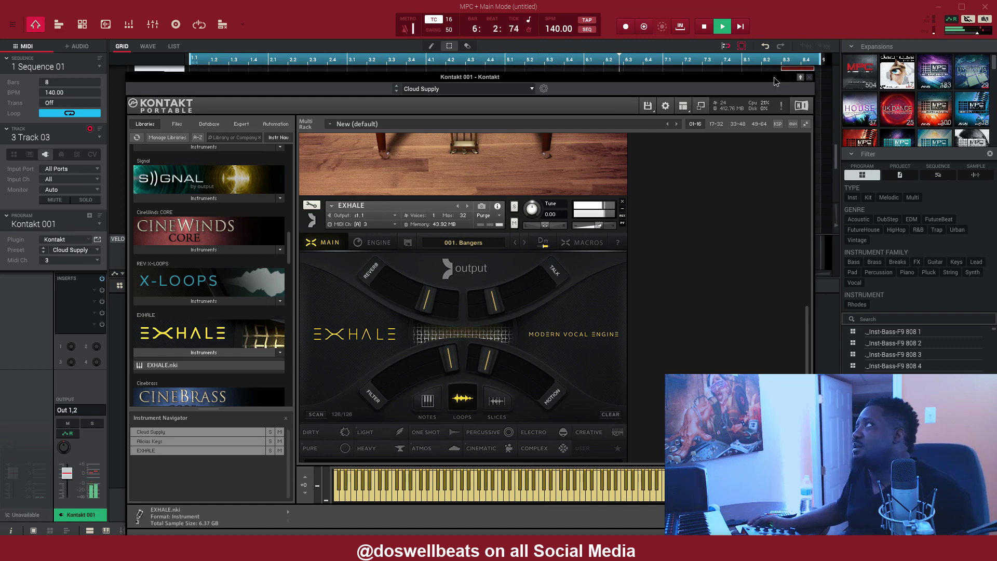
drag(775, 78, 699, 257)
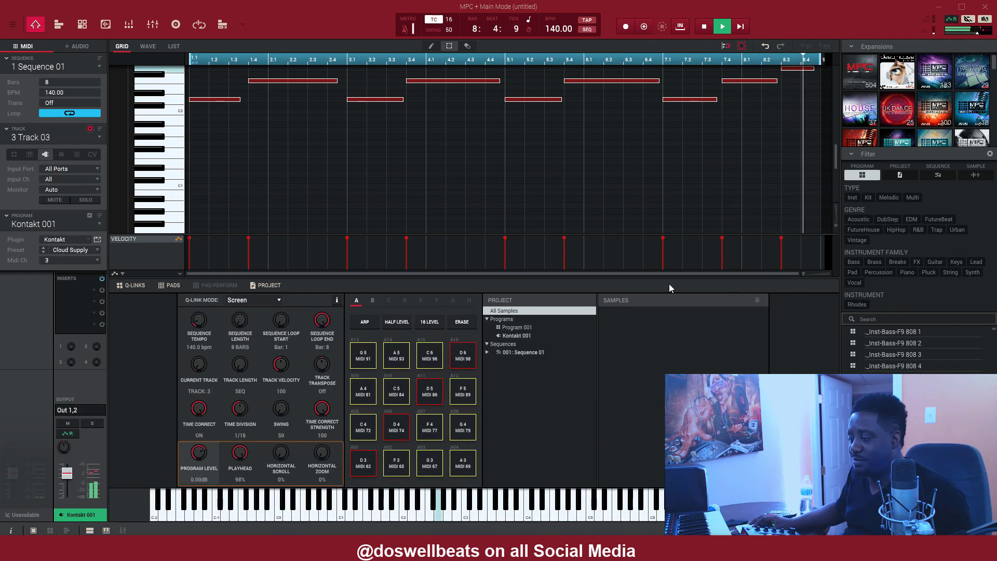
scroll(591, 165, up, 3)
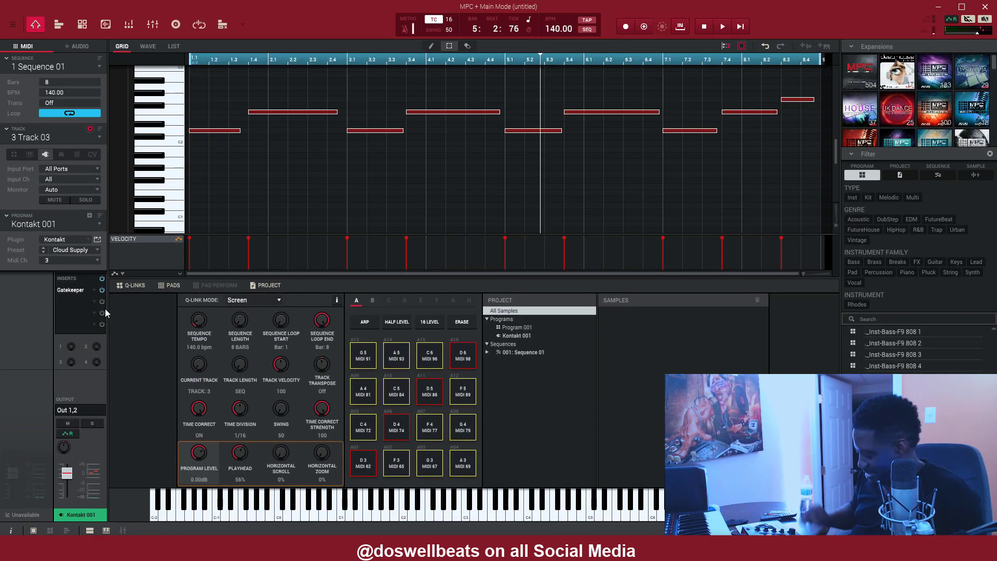
Play the sequence, bring up the Gatekeeper insert's Q-Link parameters, then stop playback.
key(space)
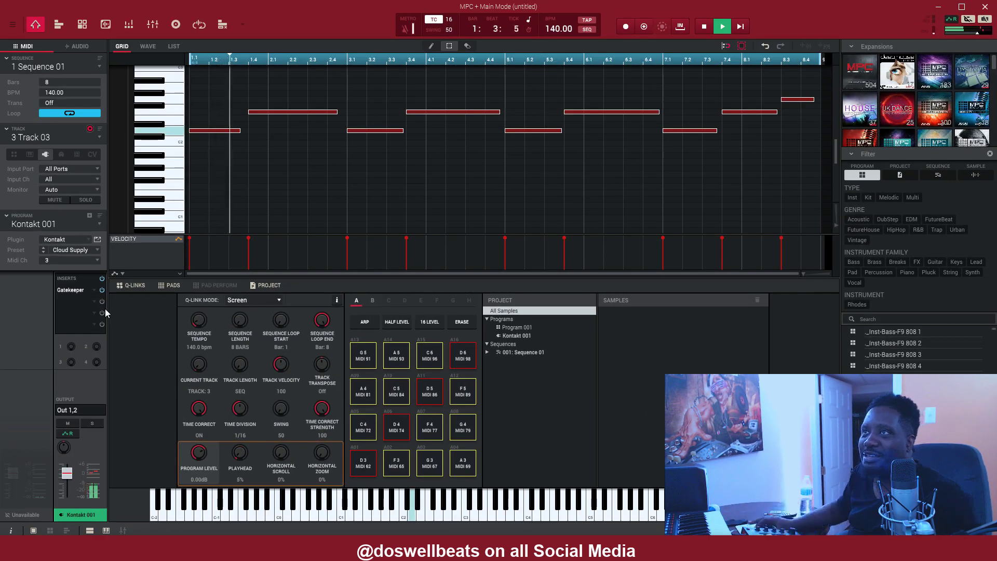
click(73, 291)
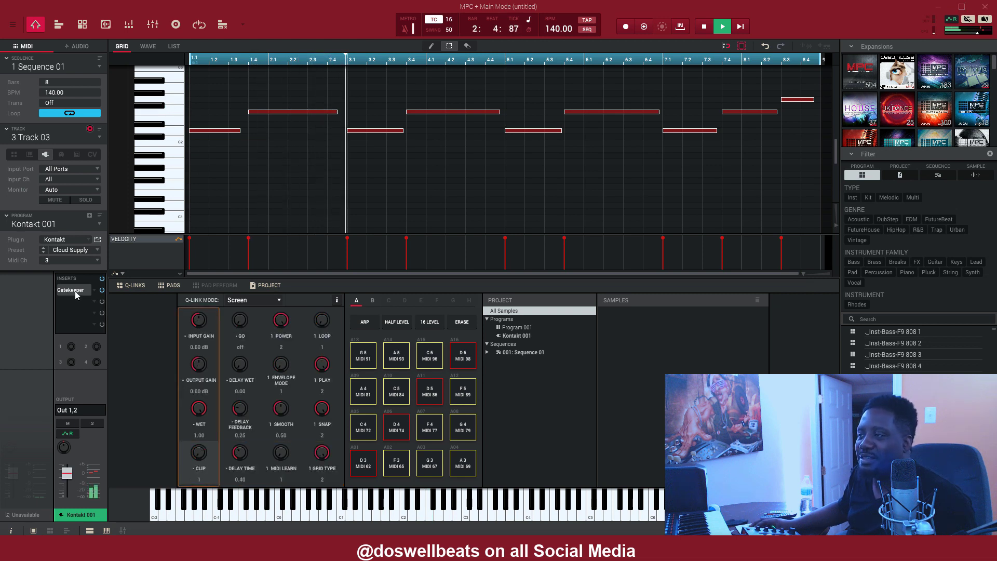
key(space)
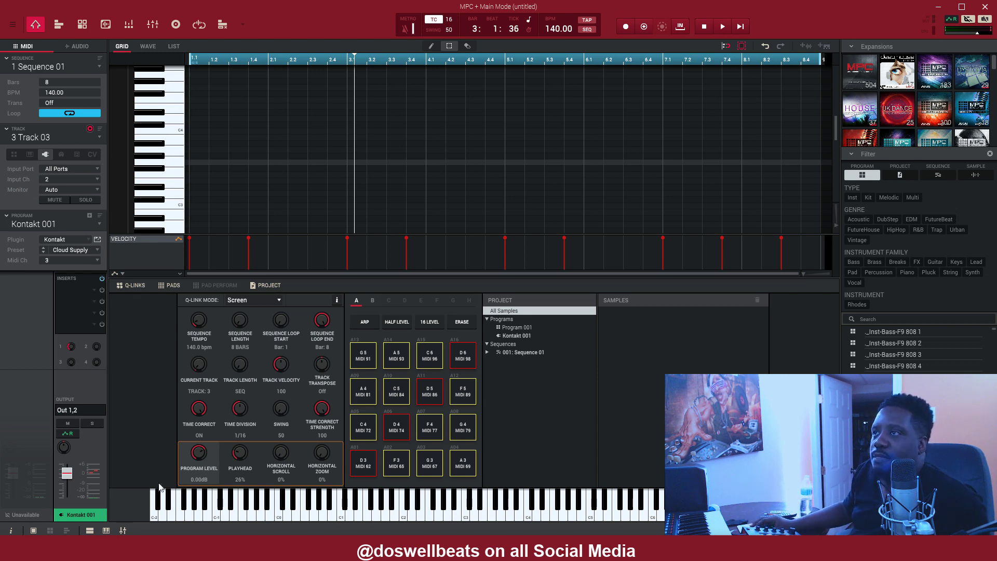
Maximize the Mixer, hide submix and return channels, and show the MIDI TRACKS channels.
click(121, 529)
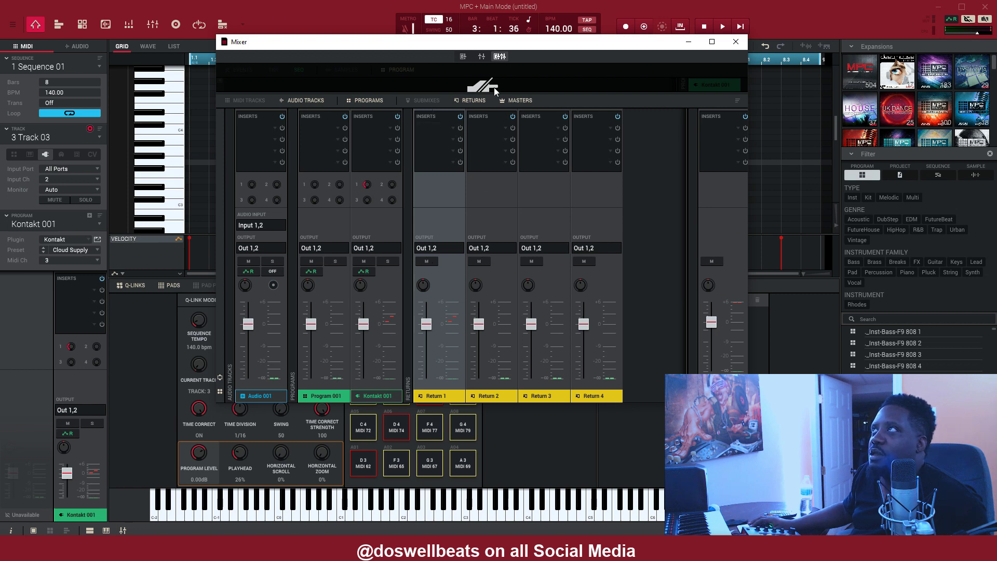
click(712, 42)
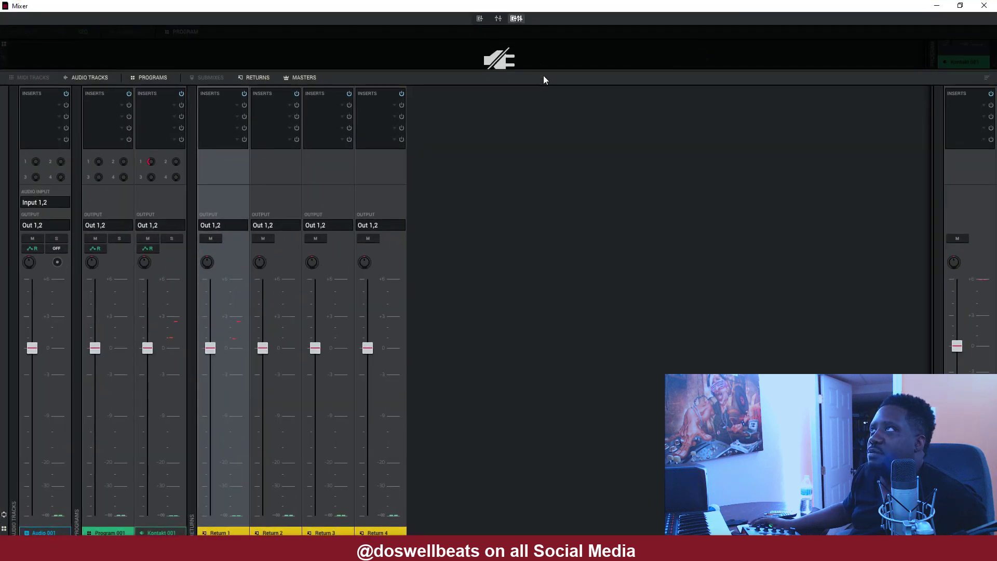
drag(549, 71, 570, 238)
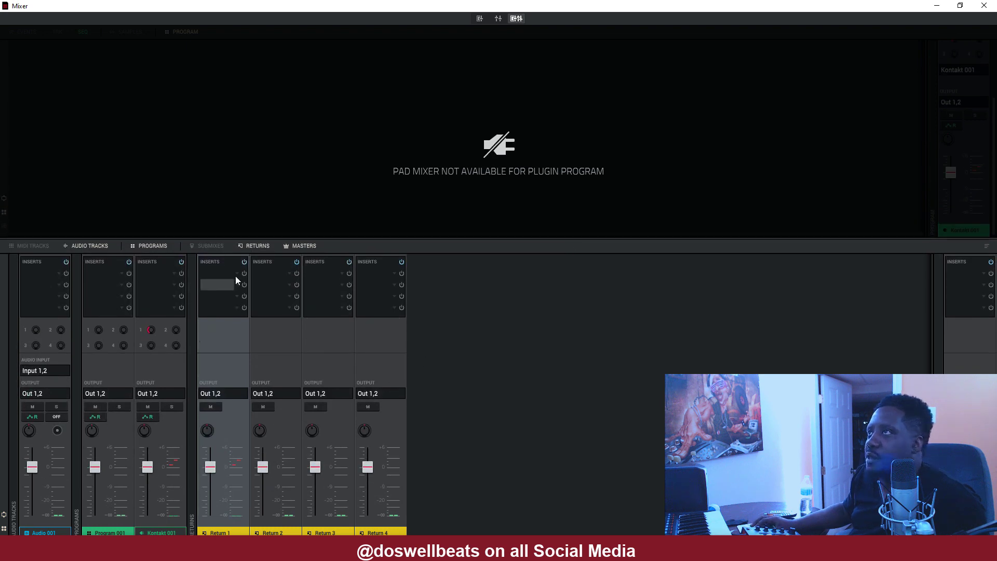
click(210, 245)
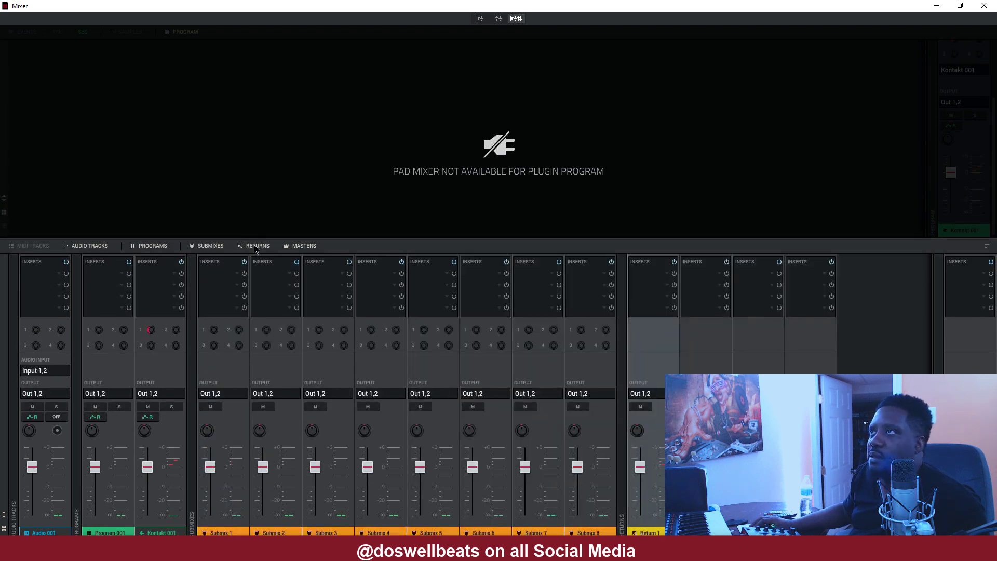
click(254, 247)
click(220, 247)
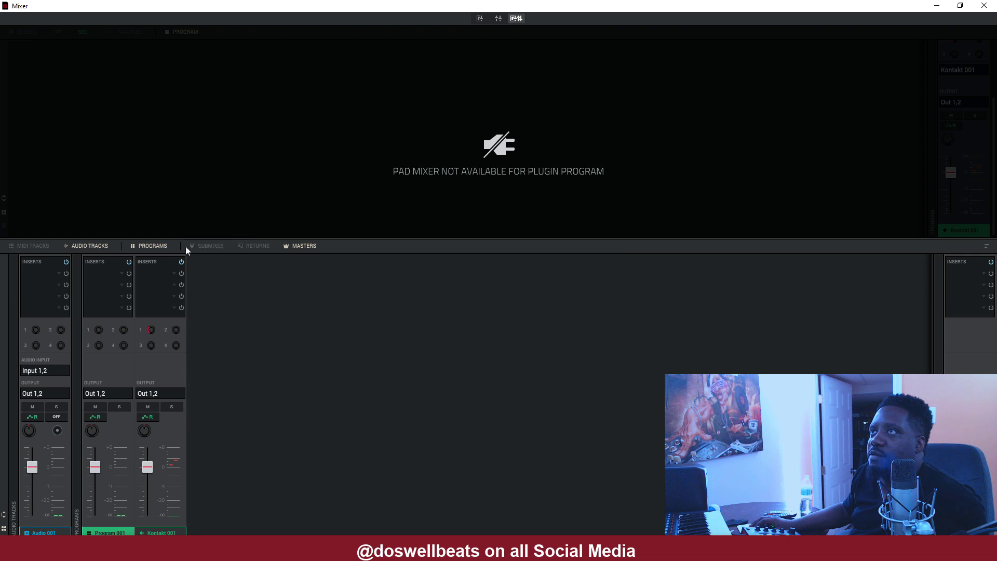
click(37, 247)
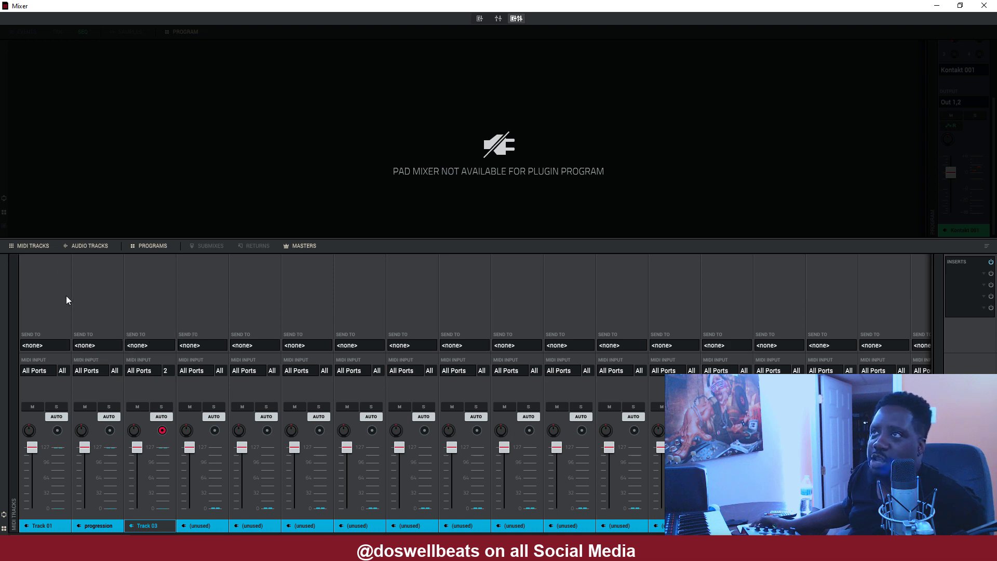
Raise the mixer splitter so the Track 01, progression and Track 03 strips show full faders.
drag(194, 238, 201, 160)
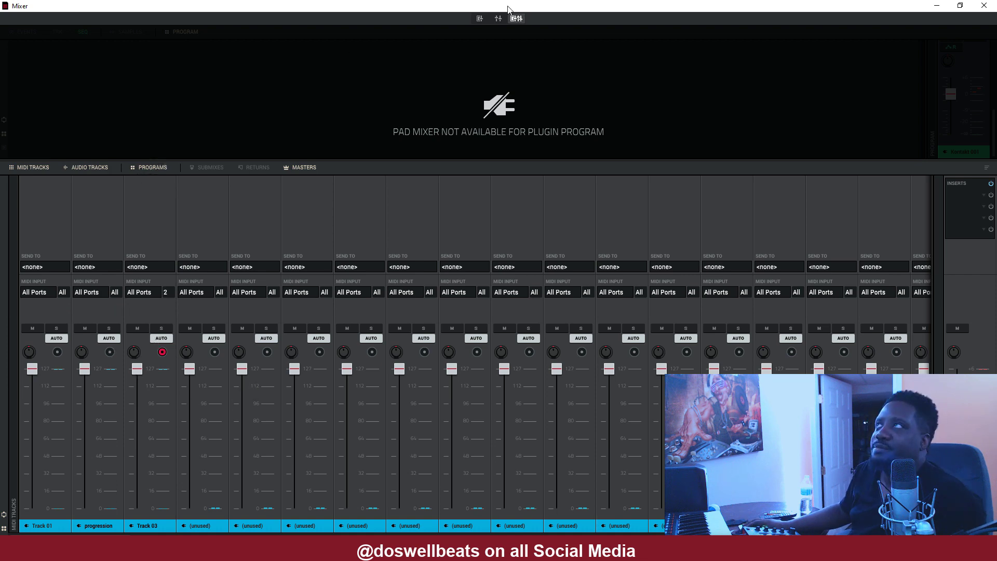
Close the Mixer to review the Kontakt multi rack, then close Kontakt and reopen the mixer.
click(937, 5)
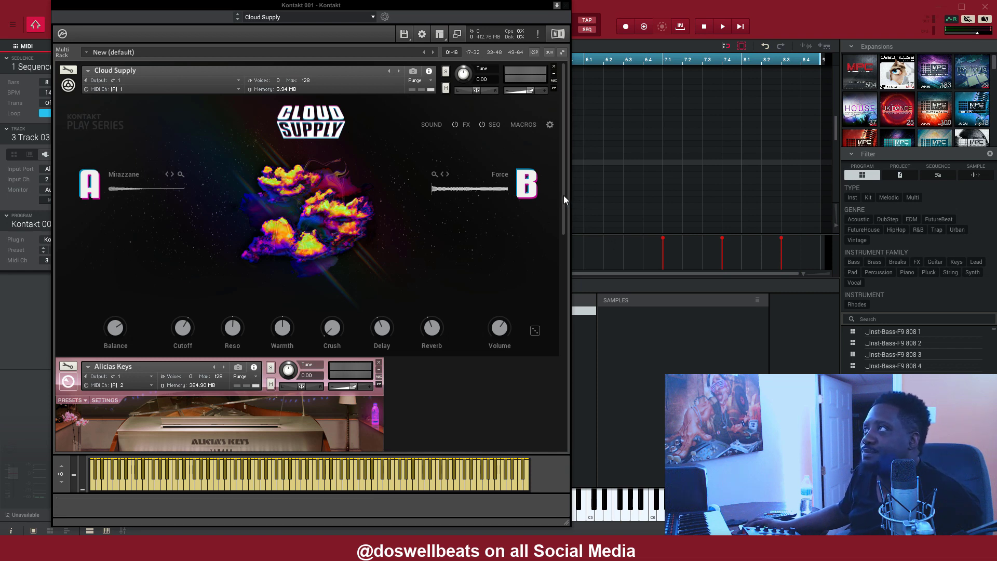
drag(564, 195, 564, 199)
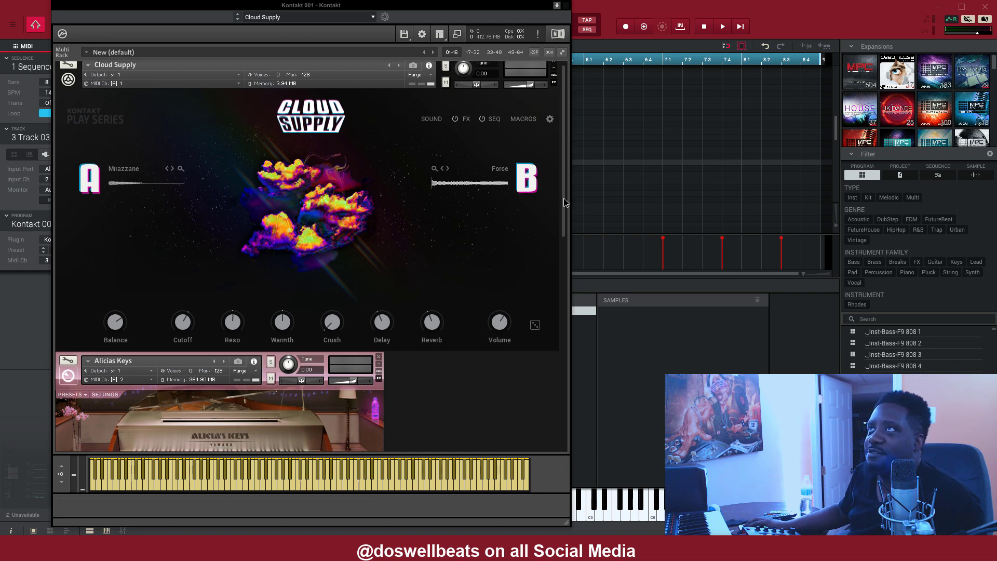
drag(563, 198, 591, 164)
drag(587, 219, 575, 376)
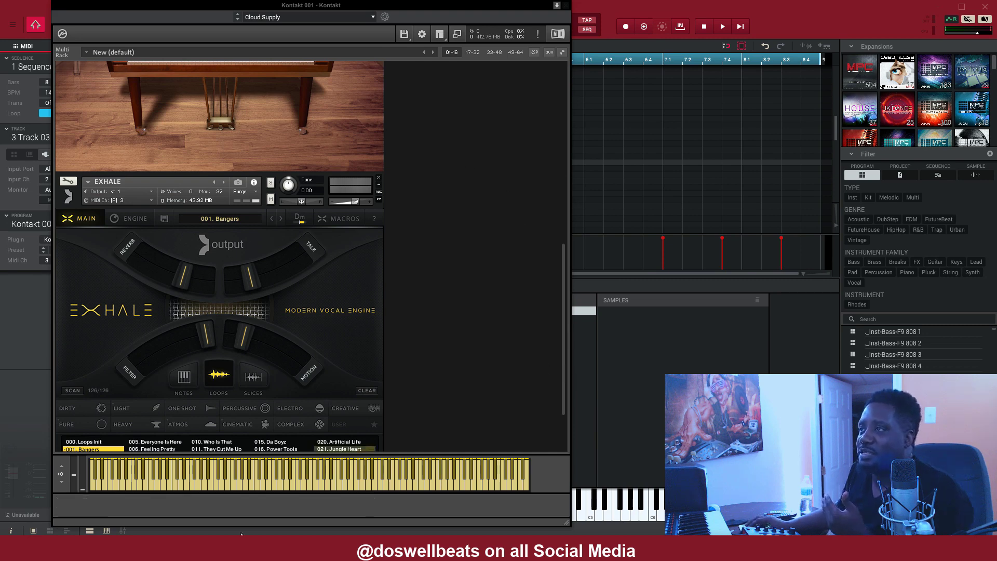
click(123, 530)
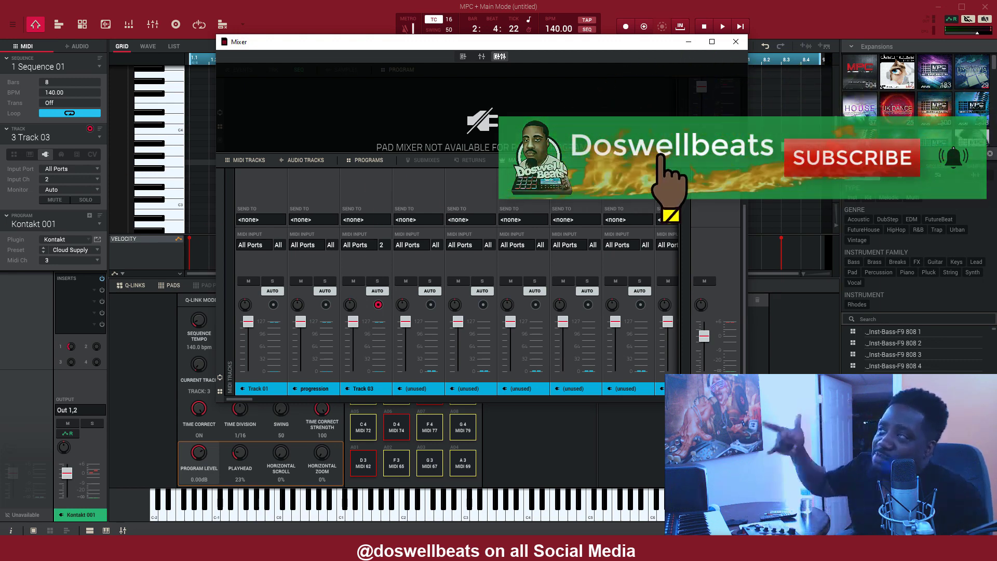
key(space)
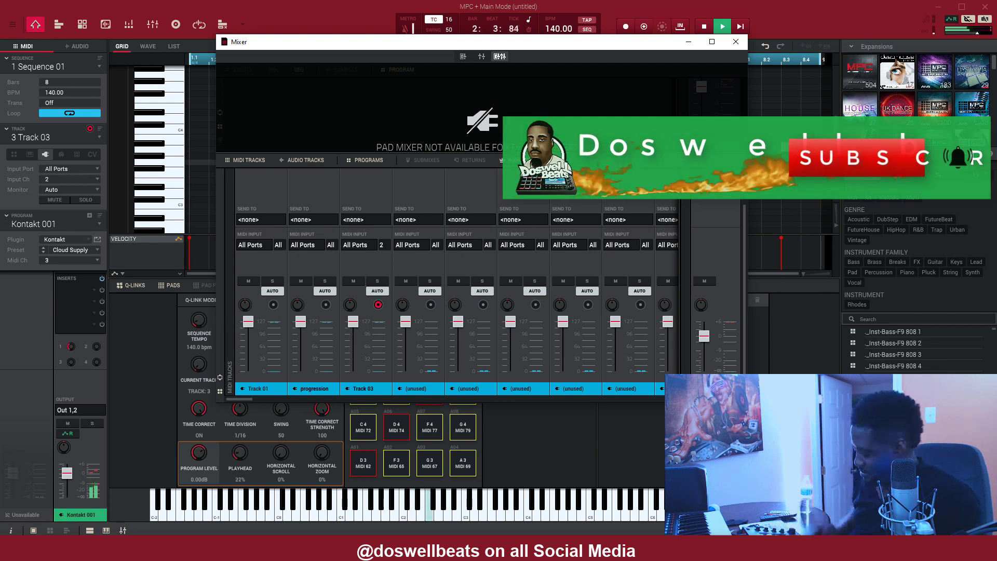
key(space)
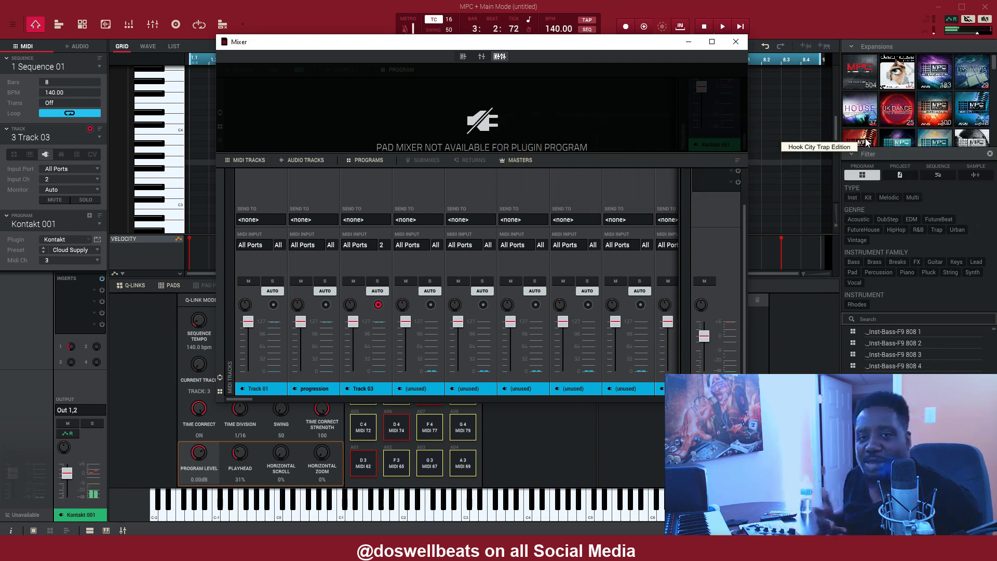